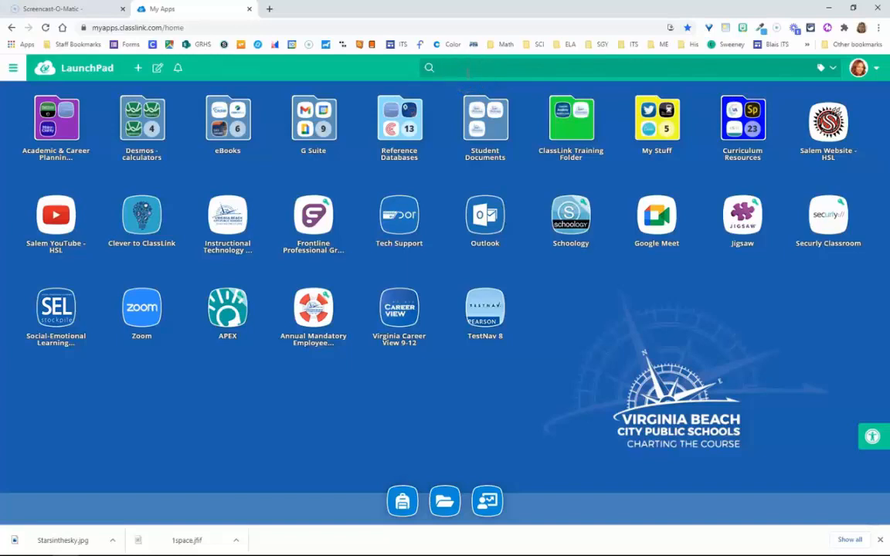
- Search the launchpad for "desm", open the Desmos site without the OneClick sign-in, and go to the teachers' classroom activities
type("desm")
left_click(474, 119)
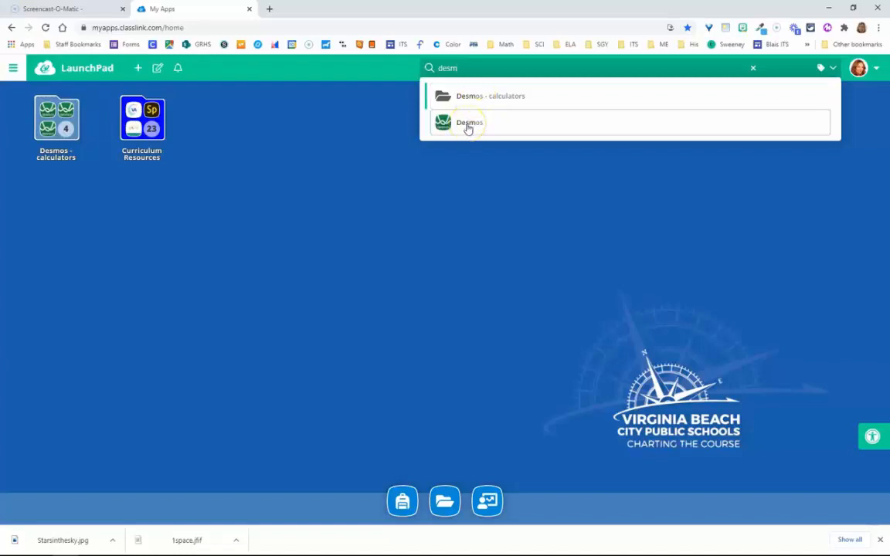
left_click(467, 126)
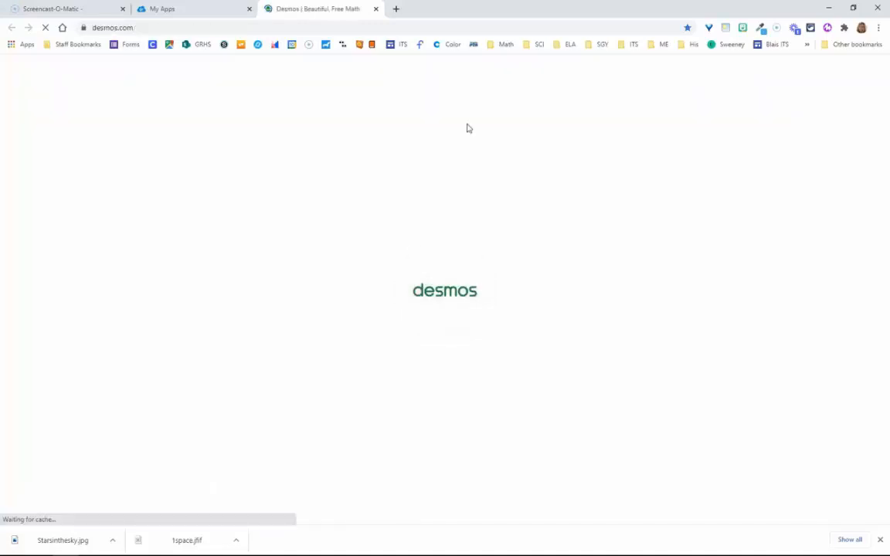
left_click(881, 541)
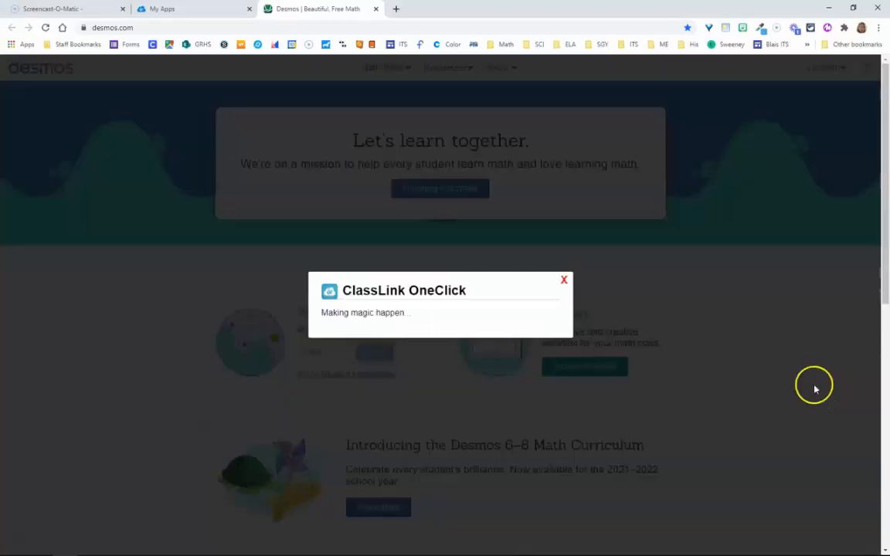
left_click(564, 281)
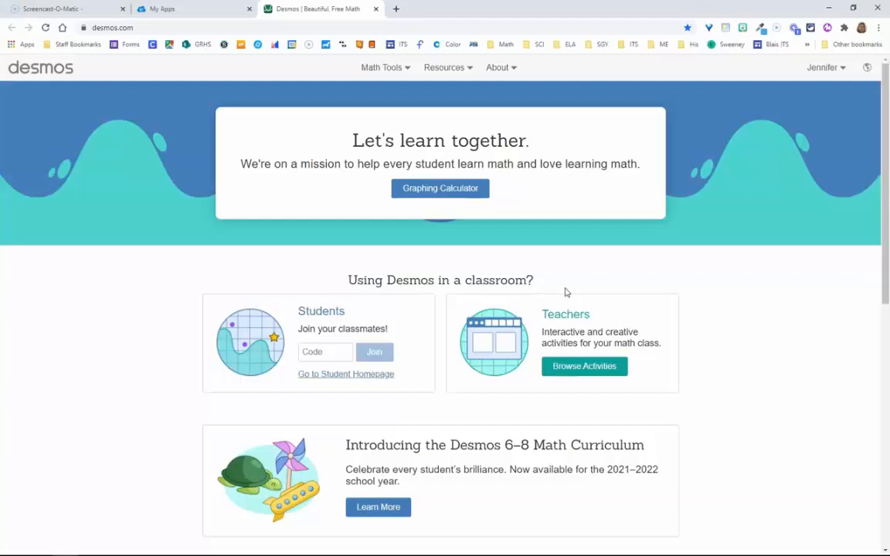
left_click(586, 372)
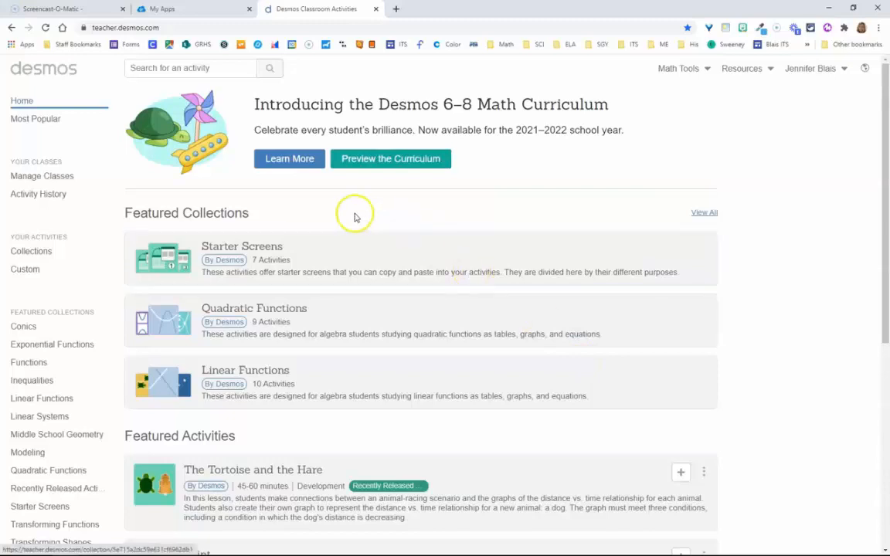
- Search the Desmos activity library for "solar system" and choose the Solar System test tubes activity suggestion
left_click(176, 71)
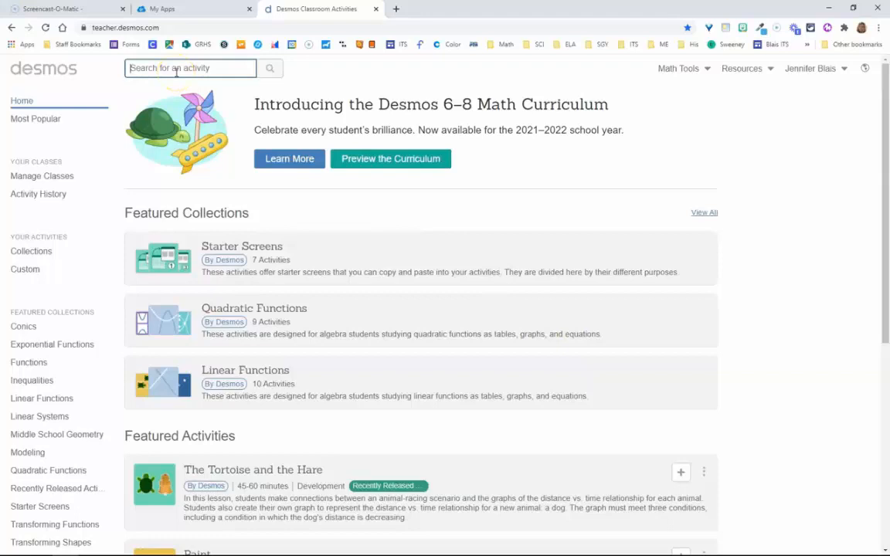
type("solar system")
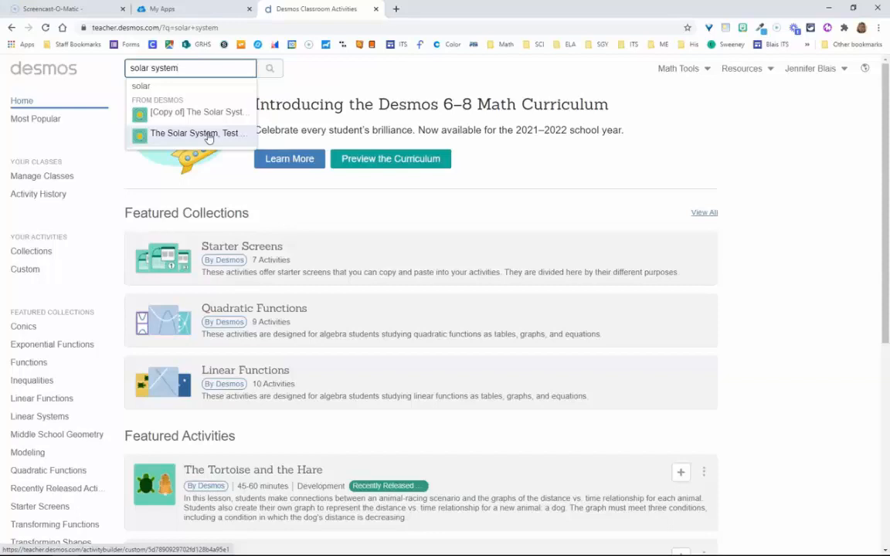
left_click(208, 135)
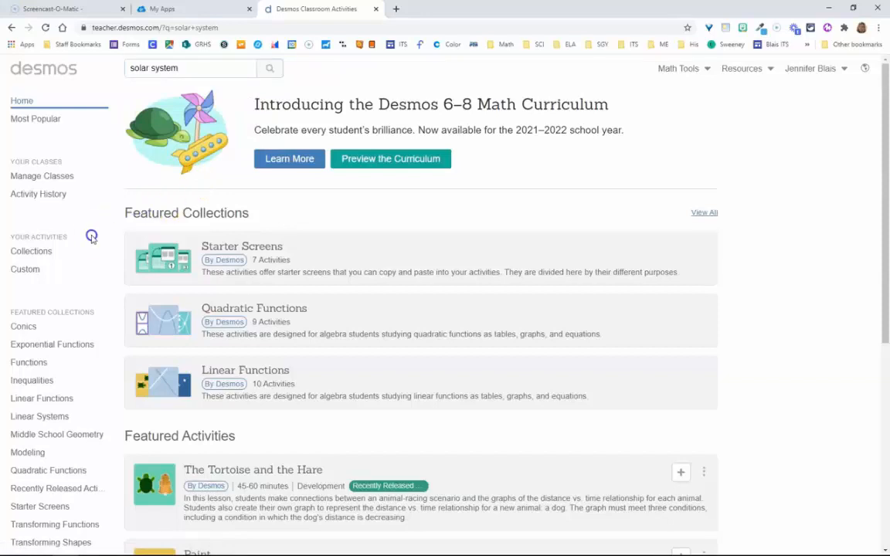
- View the saved collections and create a new custom activity titled "Demo 3" without a description
left_click(35, 252)
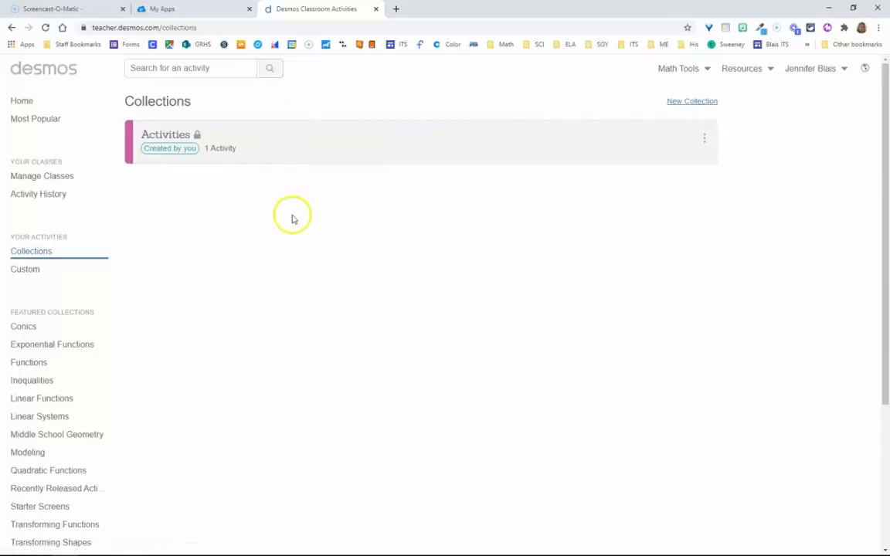
left_click(21, 270)
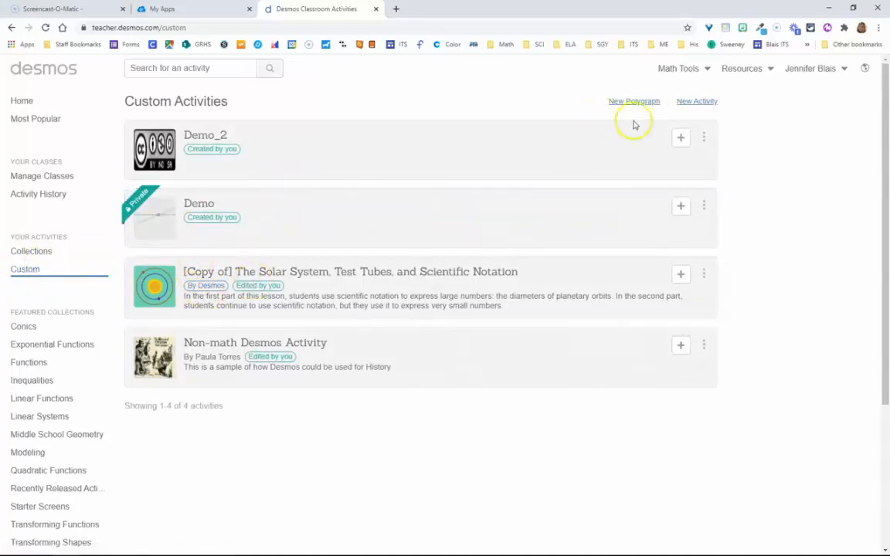
left_click(697, 105)
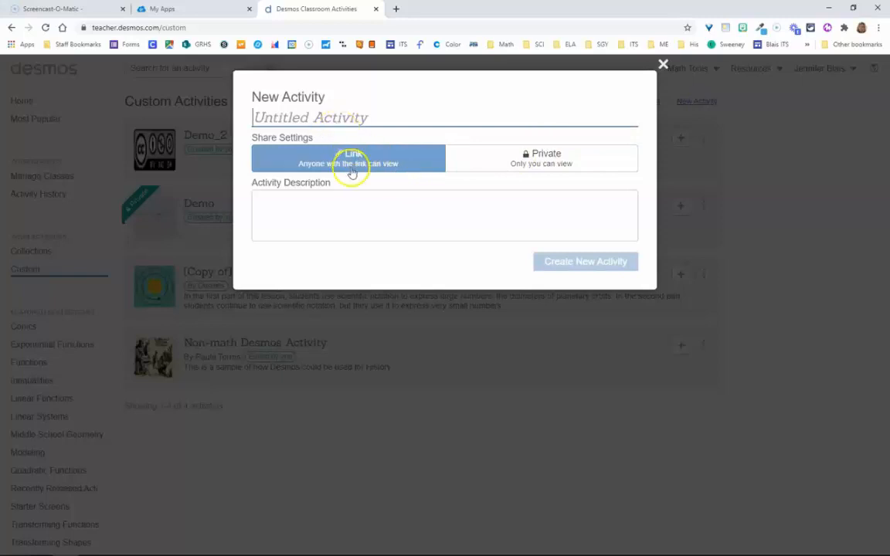
type("Demo 3")
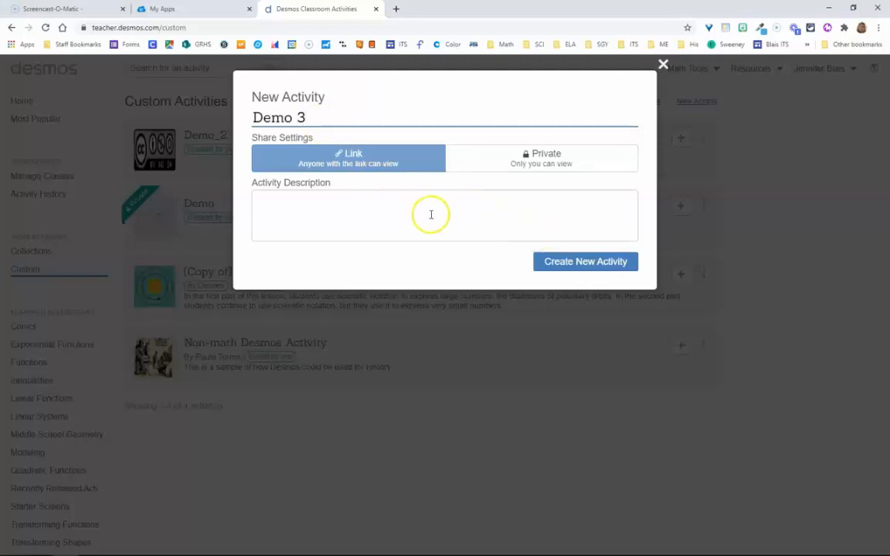
left_click(376, 210)
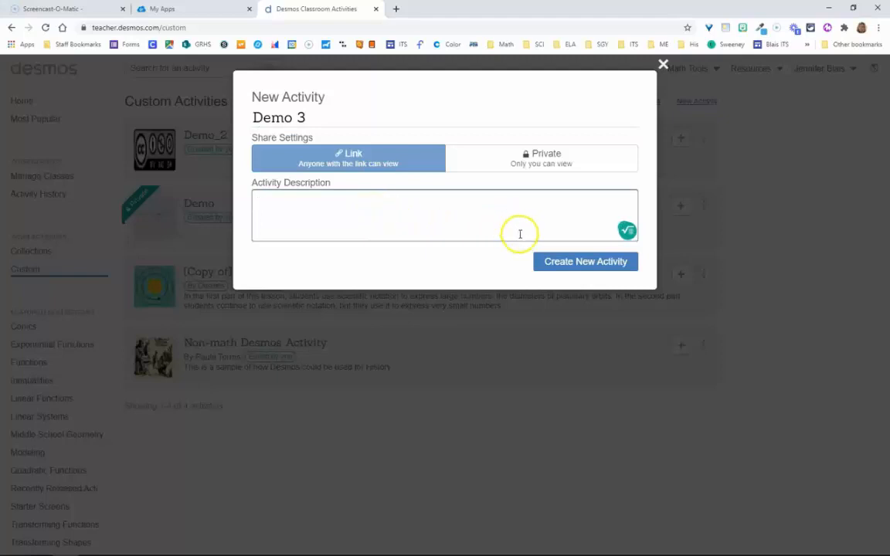
left_click(563, 266)
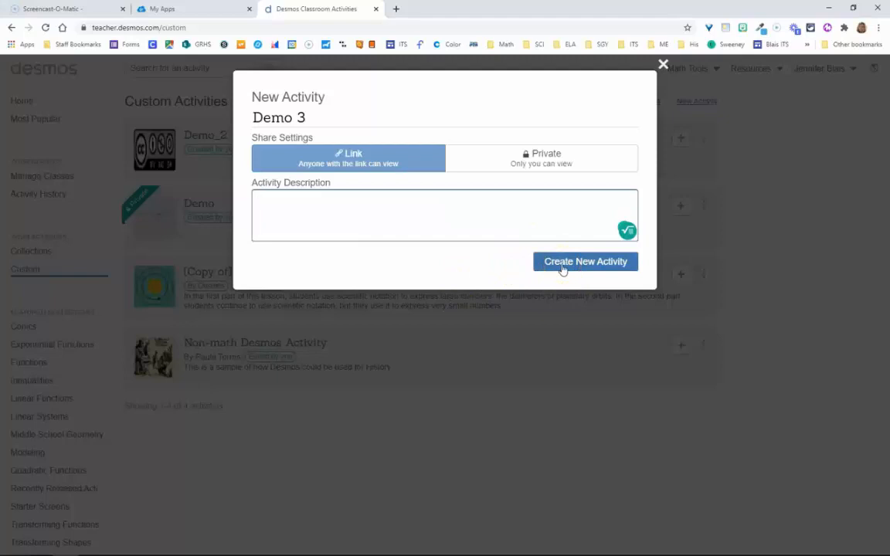
left_click(563, 267)
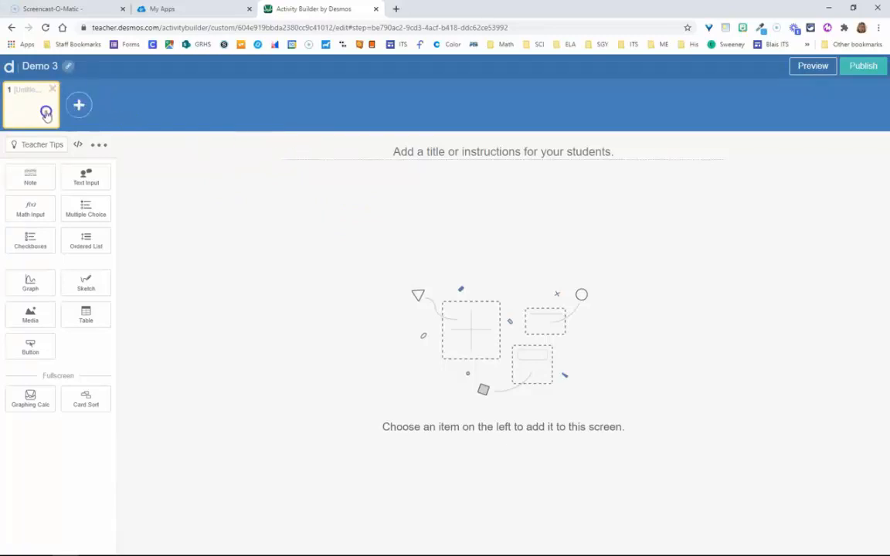
- Add two blank screens to the activity and delete both again
left_click(80, 107)
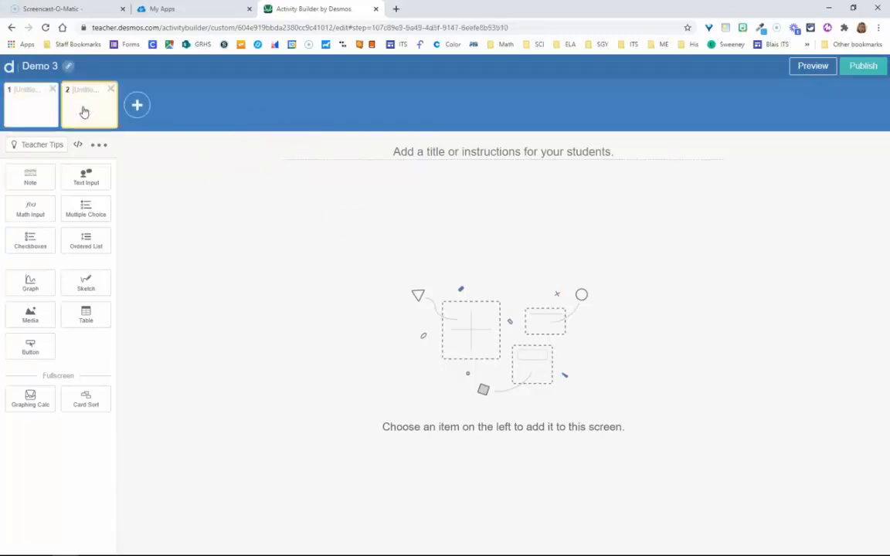
left_click(137, 105)
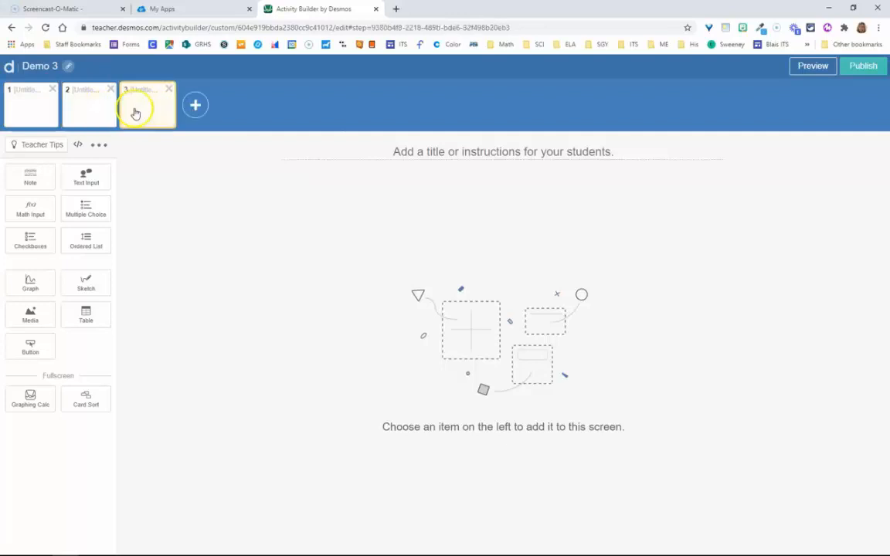
left_click(170, 91)
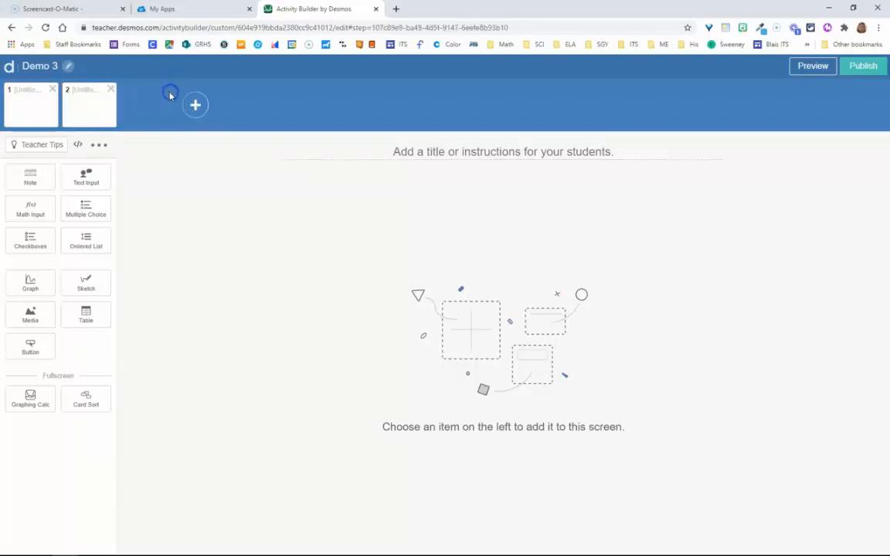
left_click(112, 91)
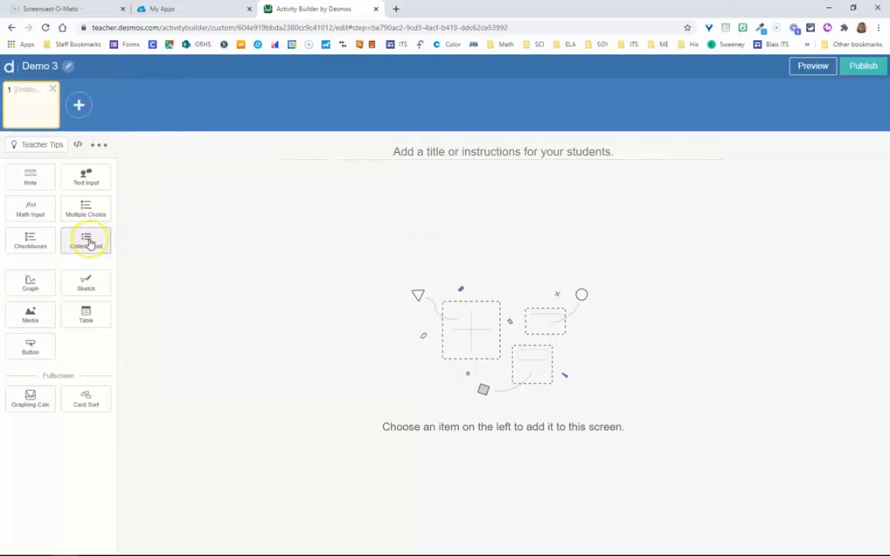
- Add an ordered list with the instructions "Order this list of inventions by date. Start with the oldest invention first. Explain your answer."
left_click_drag(89, 244, 479, 151)
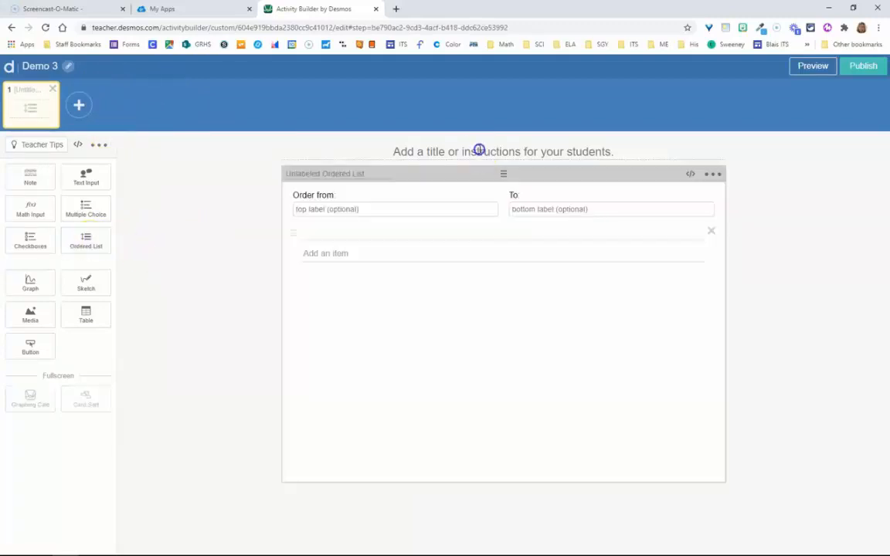
left_click(479, 150)
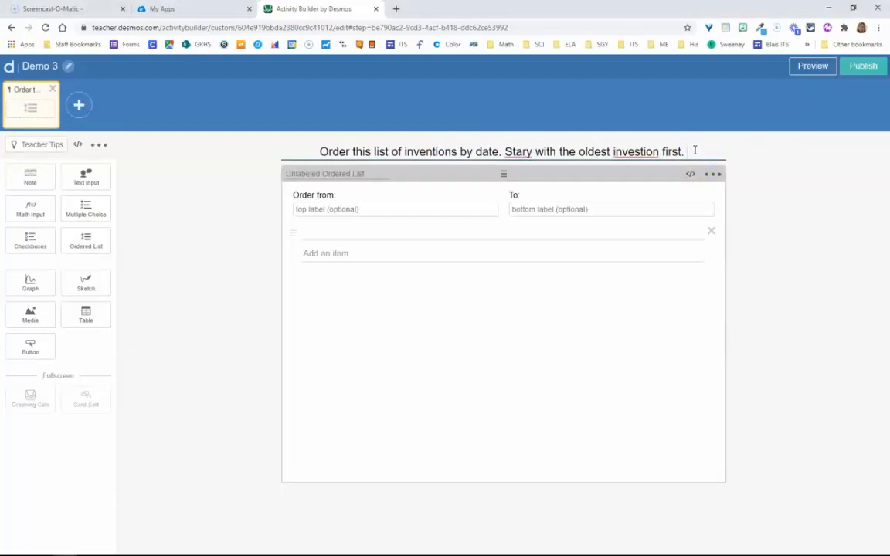
double_click(641, 153)
right_click(649, 153)
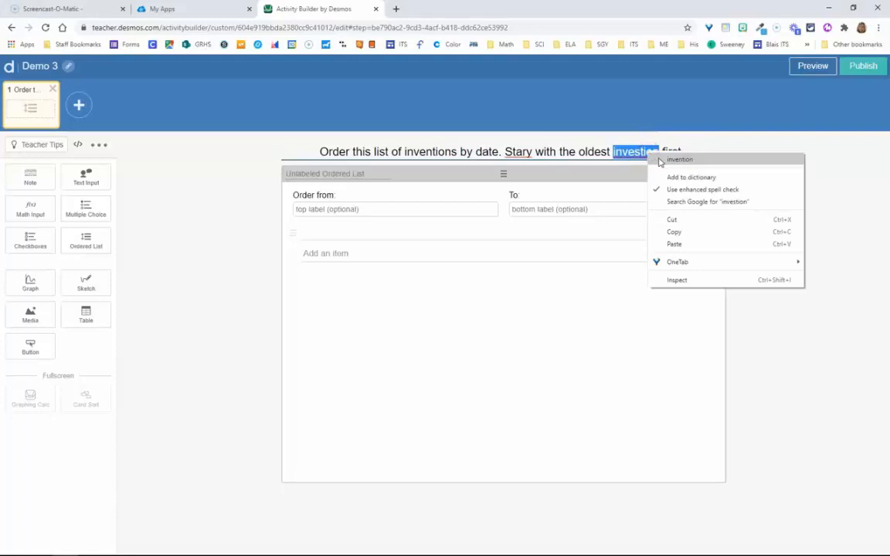
left_click(661, 160)
right_click(520, 153)
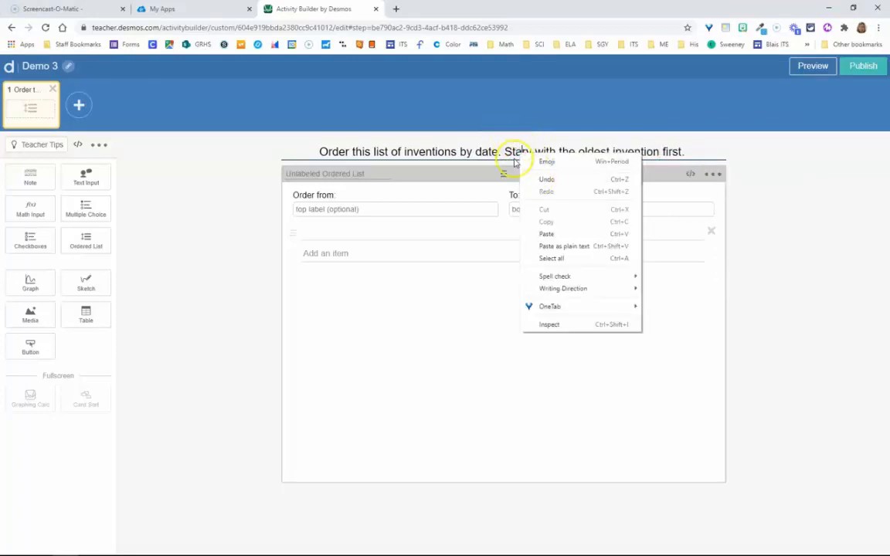
left_click(515, 154)
left_click(531, 154)
key("BackSpace")
type("t")
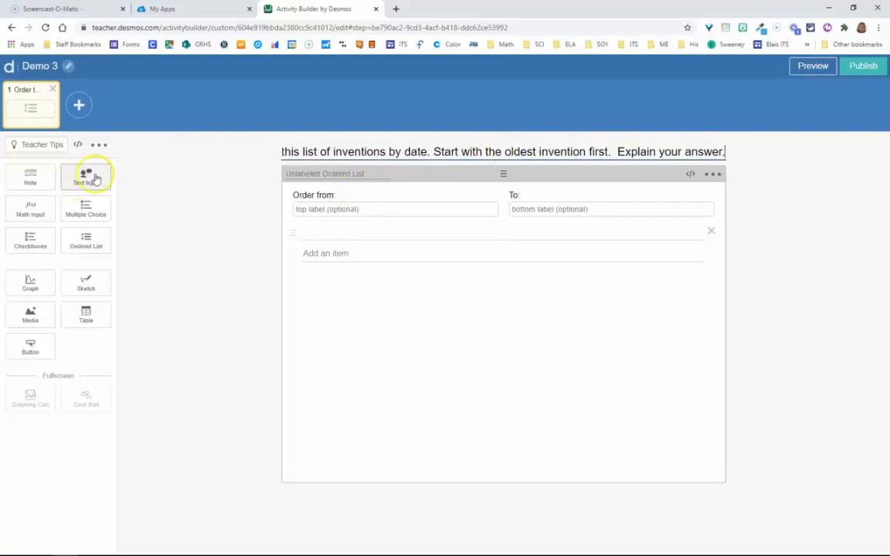
- Add a text input beside the ordered list and label the list's order from "Oldest" to "Newest"
left_click_drag(88, 180, 633, 171)
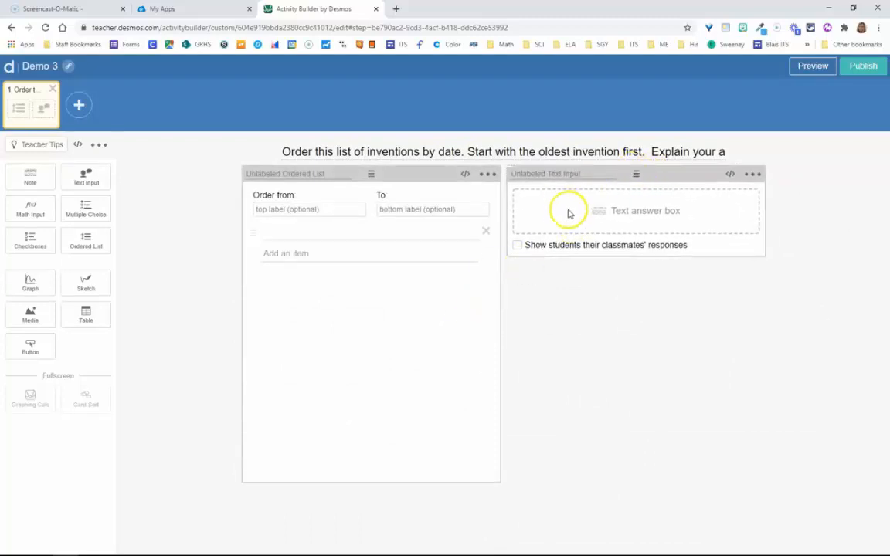
left_click(263, 208)
type("Oldest")
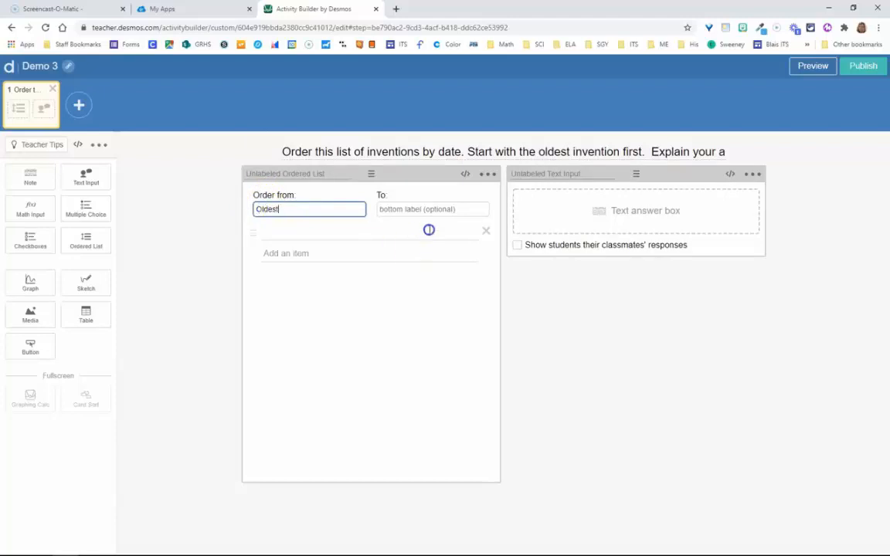
key("Tab")
type("Newest")
- Enter the ordered list items Bike, Car, Airplane and Rocket
left_click(324, 229)
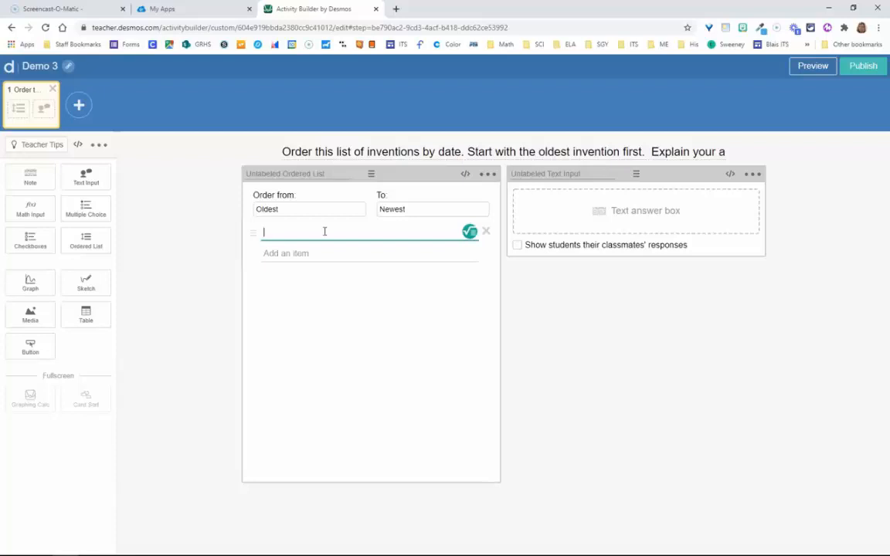
type("Bike")
key("Return")
type("Car Airplane Rocket")
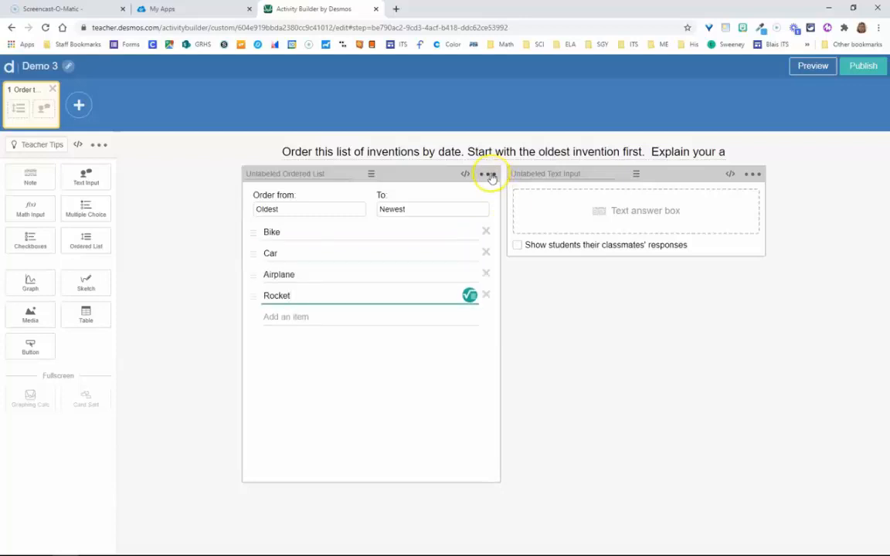
- Set the ordered list to use its current order as the answer key
left_click(491, 174)
left_click(385, 199)
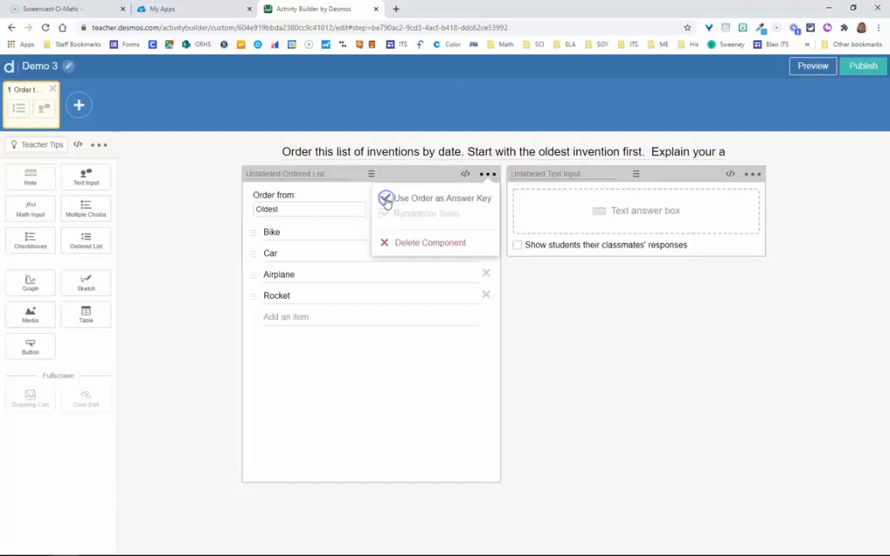
left_click(552, 320)
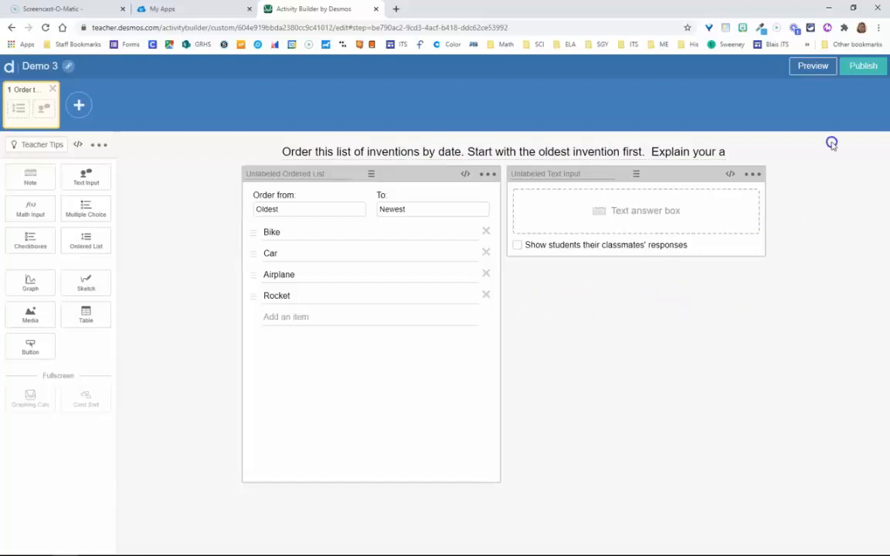
- Add a second screen with the California currents map uploaded from Pictures and the instructions "Explain the differing currents."
left_click(82, 108)
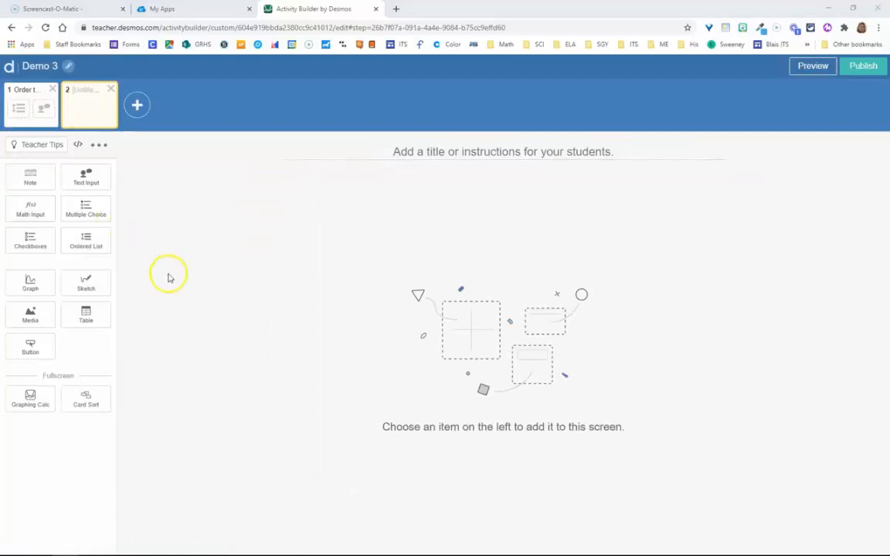
left_click_drag(30, 314, 499, 171)
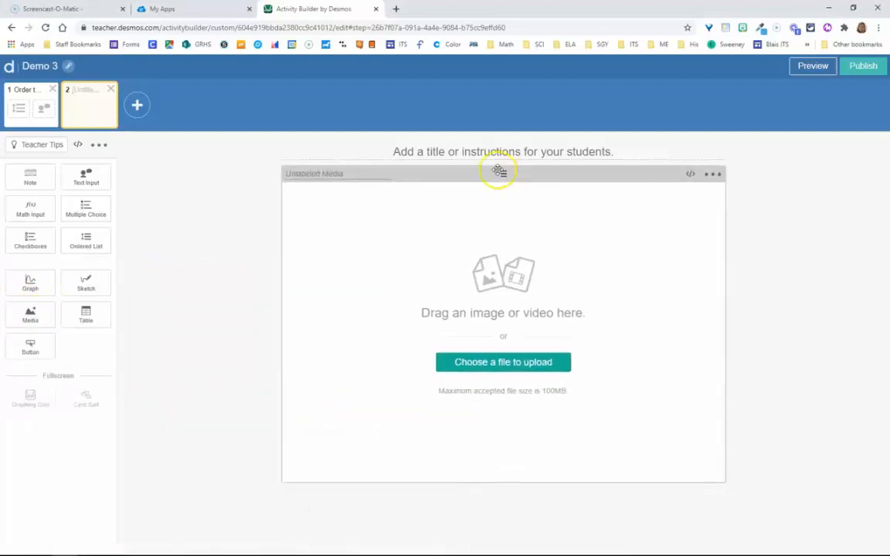
left_click(475, 375)
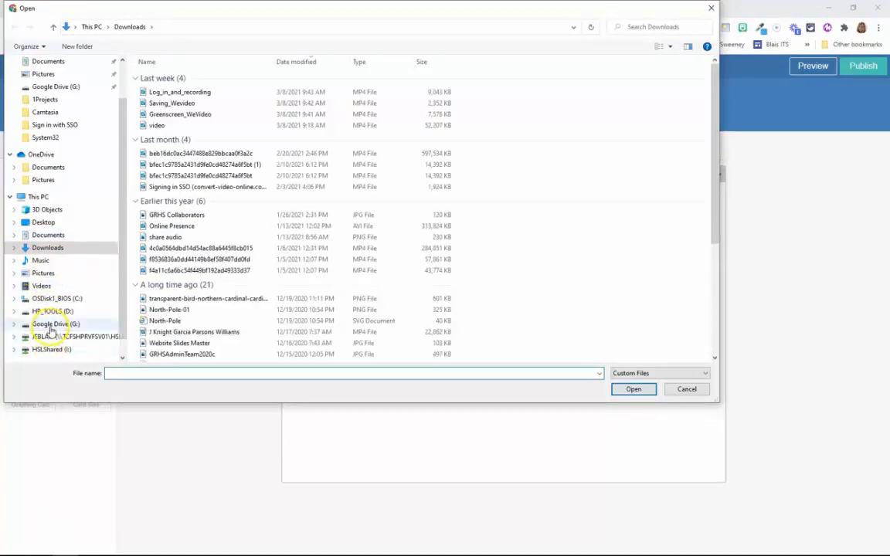
left_click(51, 275)
double_click(282, 190)
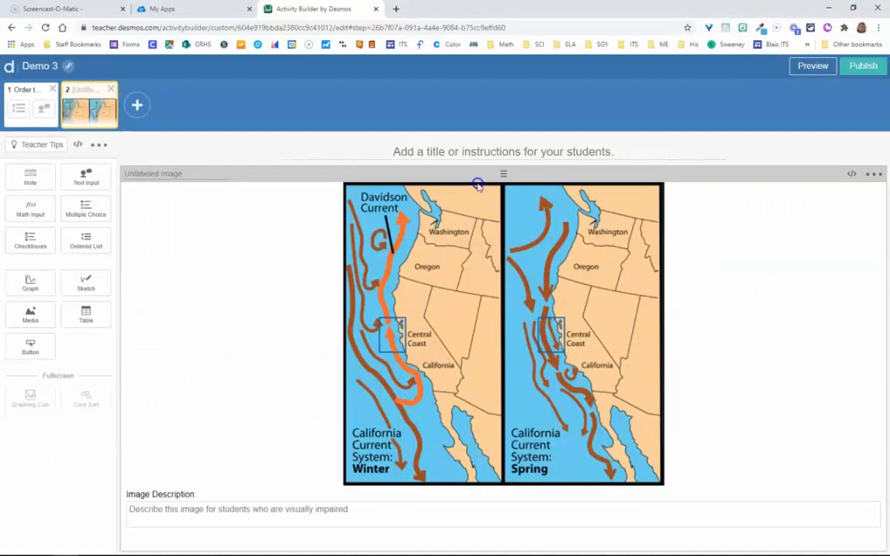
left_click(453, 152)
type("Explain the differing currents.")
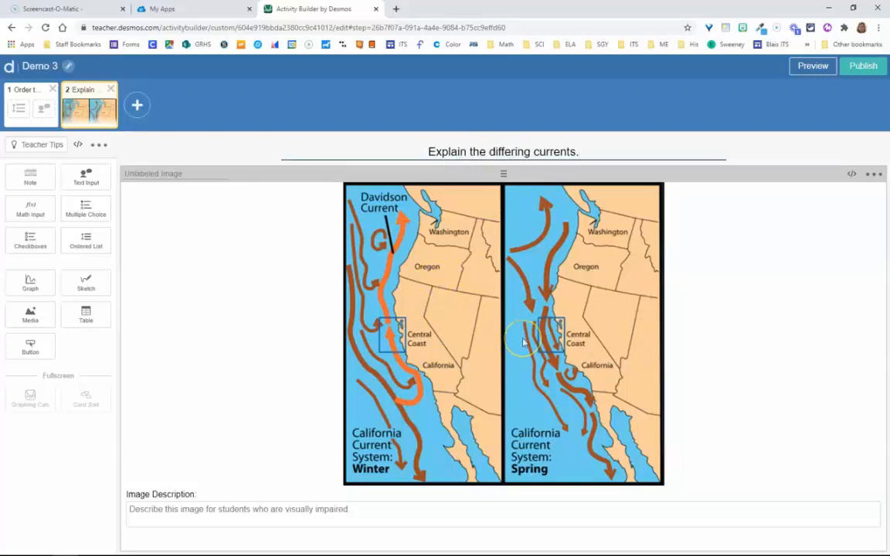
- Add a text input beside the California currents map on the second screen
left_click(229, 513)
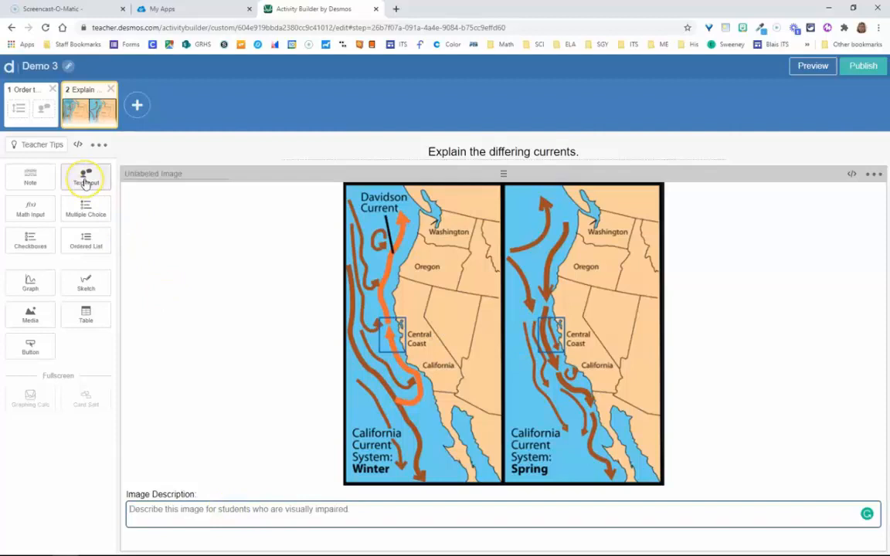
left_click_drag(86, 179, 628, 171)
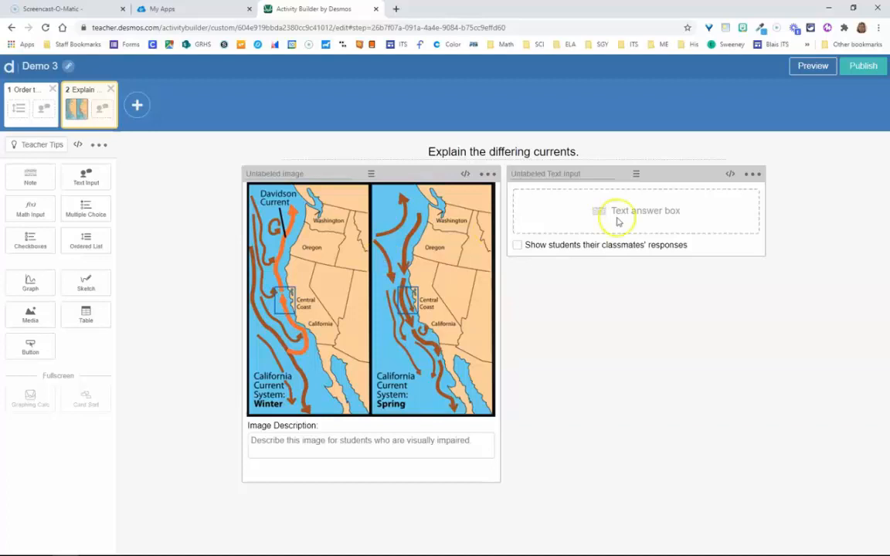
- Add a third screen containing a single table, deleting the duplicate table component
left_click(136, 106)
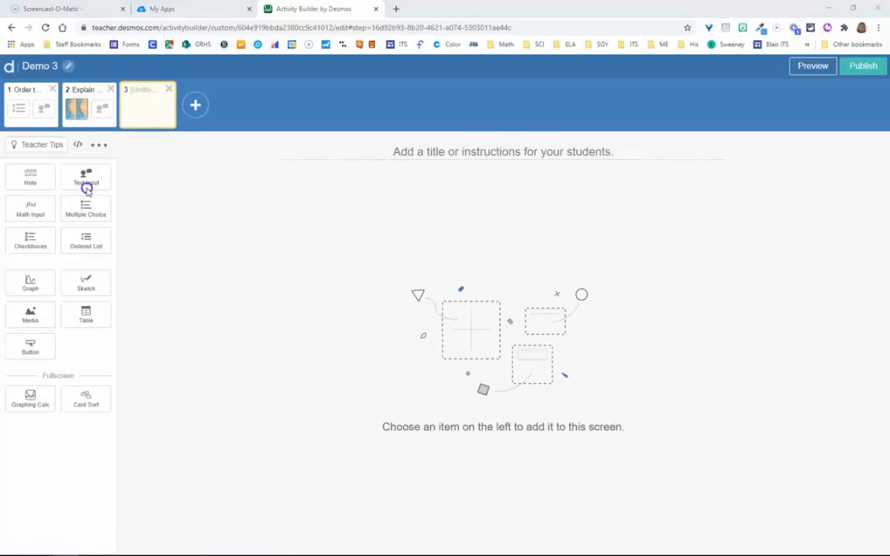
double_click(80, 313)
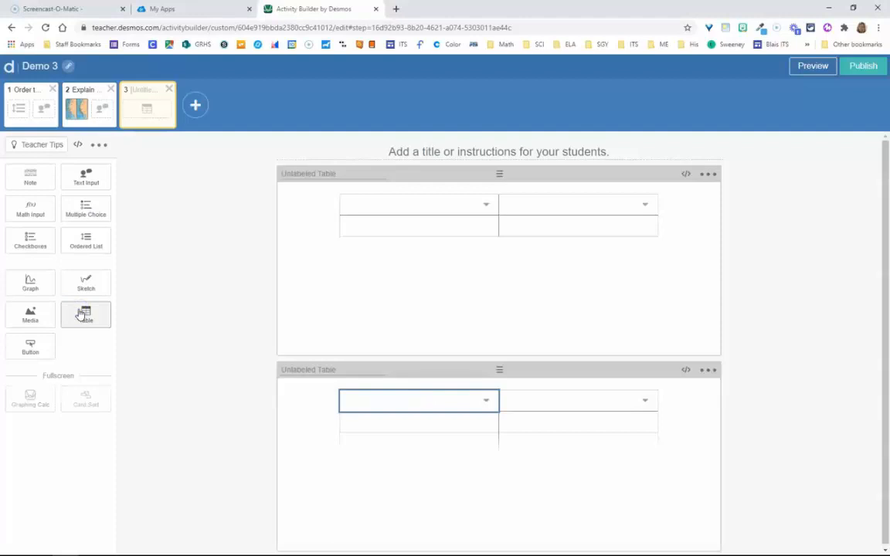
left_click(711, 371)
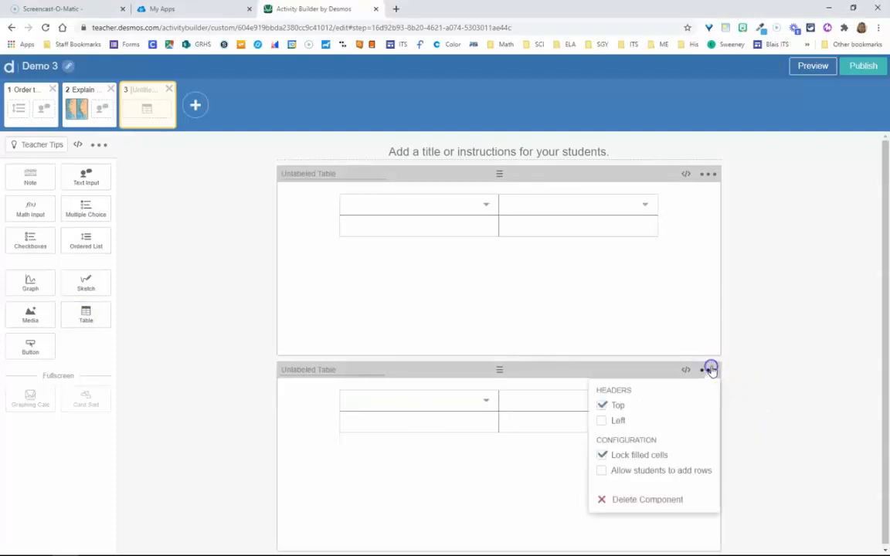
left_click(640, 507)
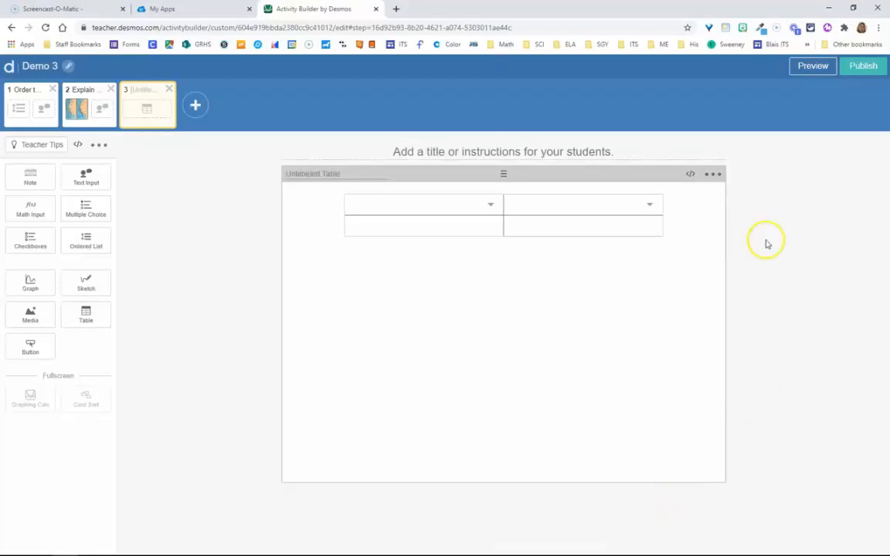
left_click(719, 175)
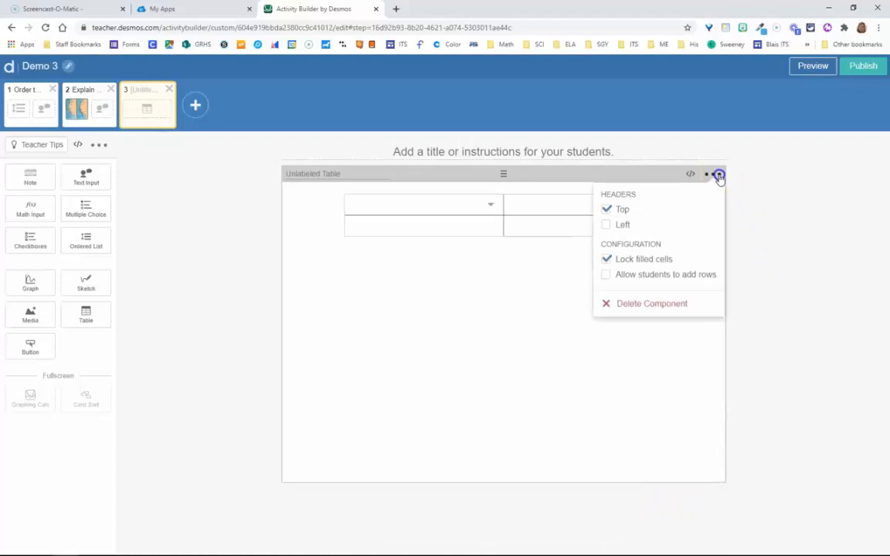
left_click(789, 267)
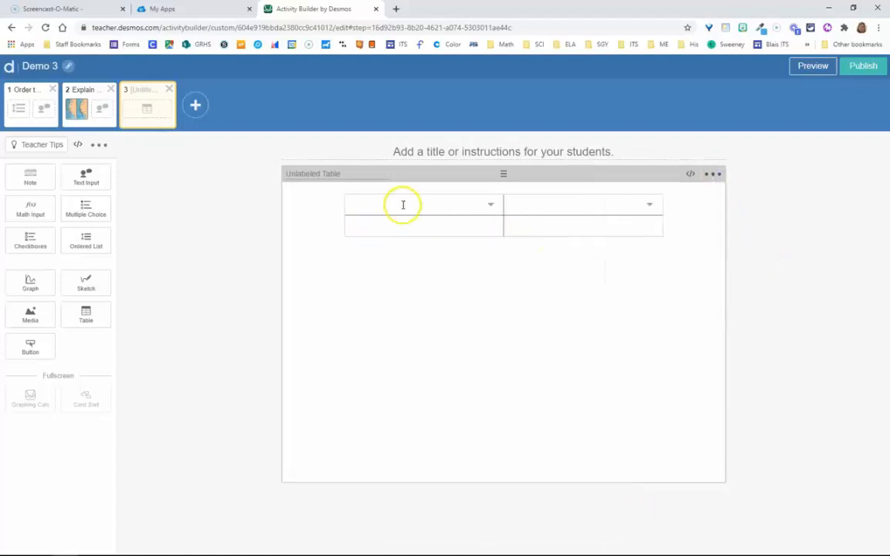
- Give the table screen the instructions "Complete the table."
left_click(407, 152)
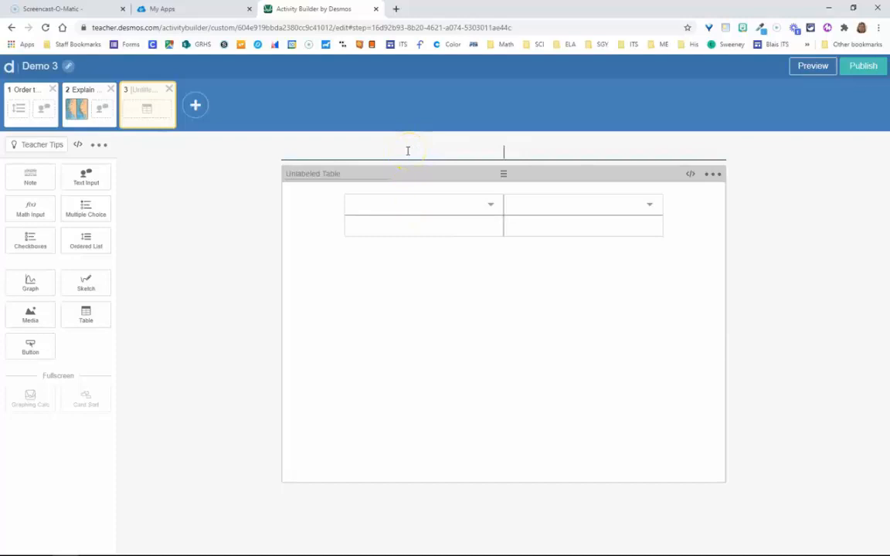
type("Complete th")
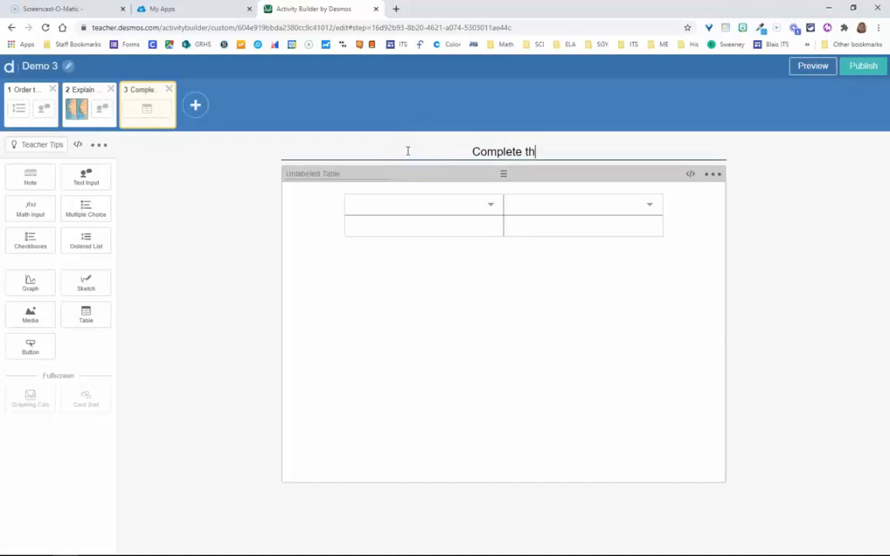
type("e table.")
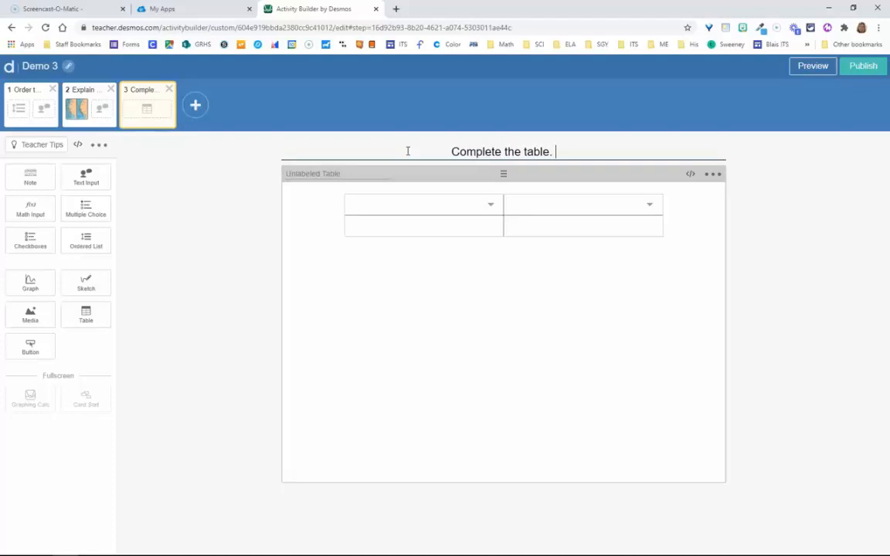
- Head the table columns "Elements" and "Atomic Numbers", list H, Cr, O, Fe, P, Ne and Au, and enter 1 for H
left_click(423, 205)
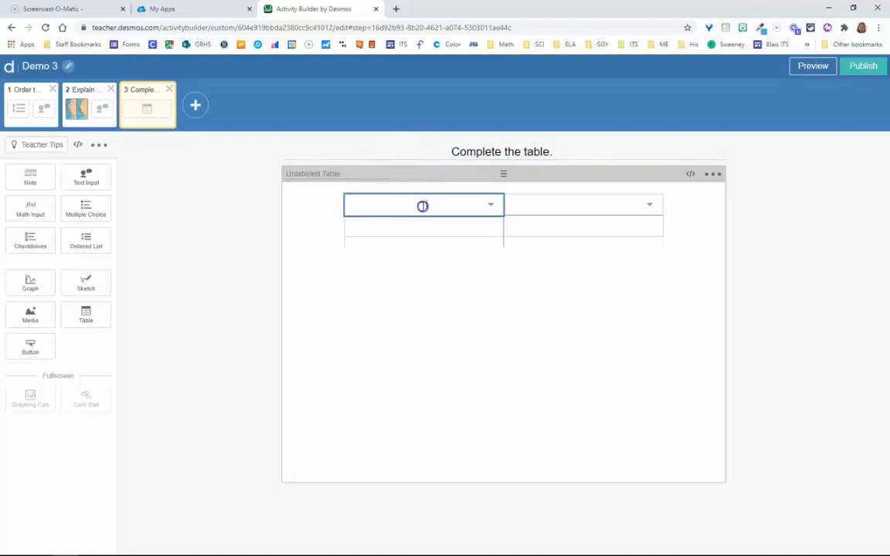
type("Elements")
key("Tab")
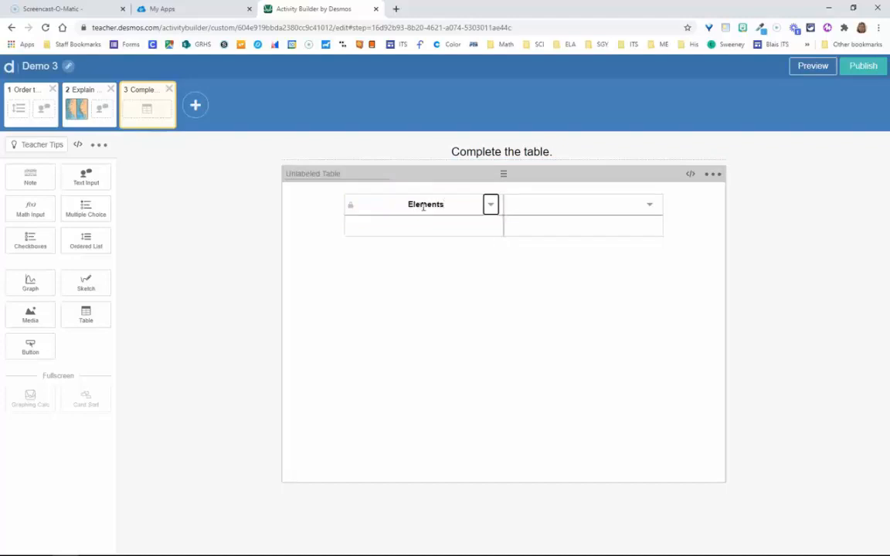
key("Tab")
type("A")
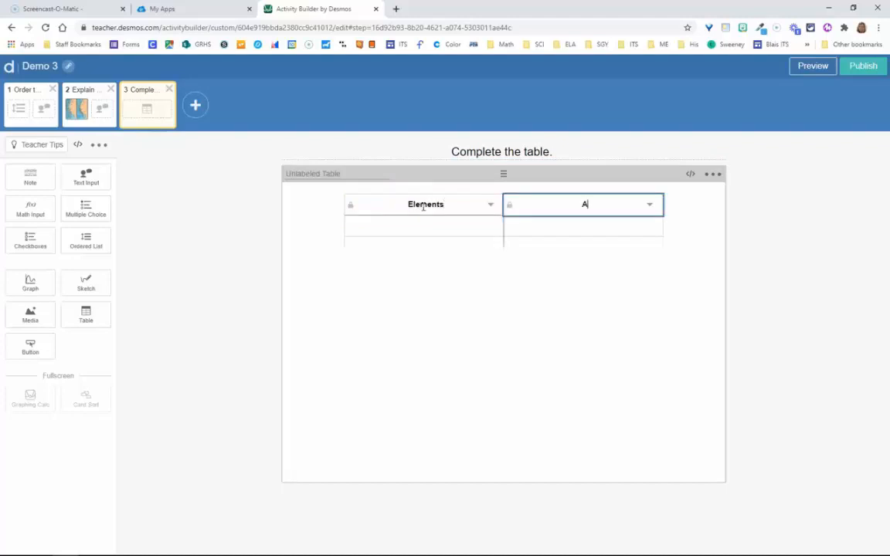
type("tomic Numbers")
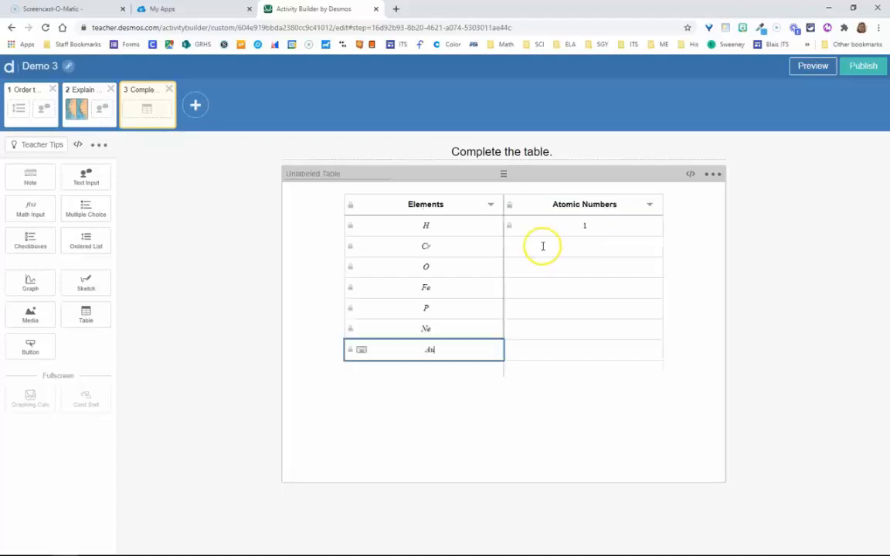
- Enter the atomic numbers 24 for Cr, 26 for Fe and 10 for Ne, leaving the O, P and Au cells blank
left_click(543, 245)
type("24")
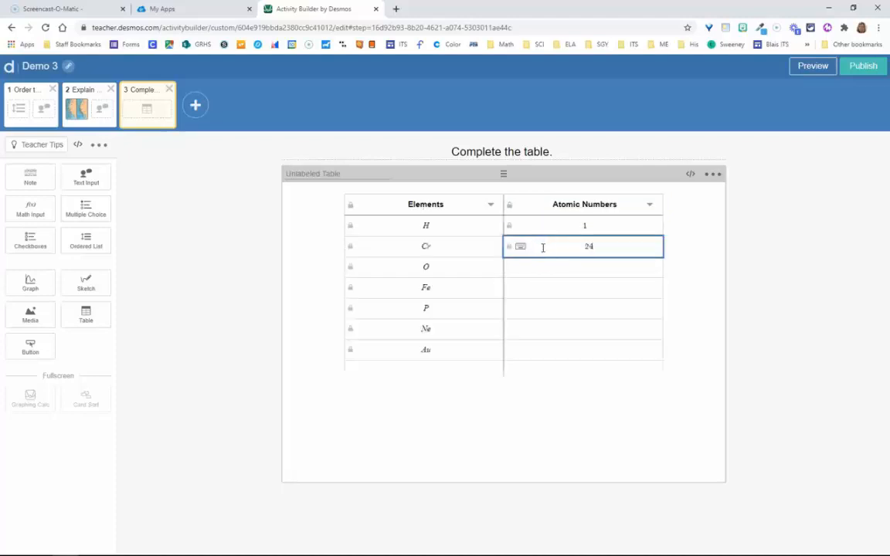
left_click(545, 286)
type("26")
left_click(548, 329)
type("10")
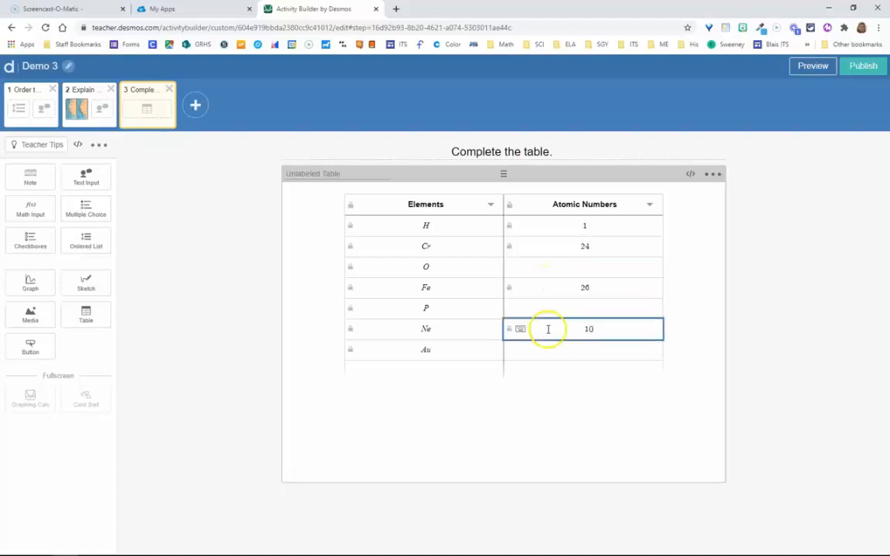
left_click(767, 360)
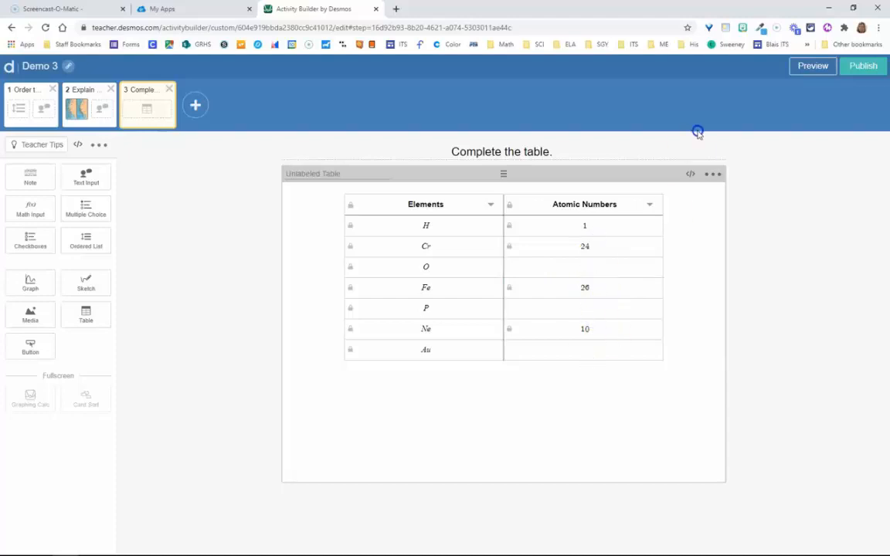
- Add a fourth screen with a sketch component and the instructions "Diagram the solar system."
left_click(195, 105)
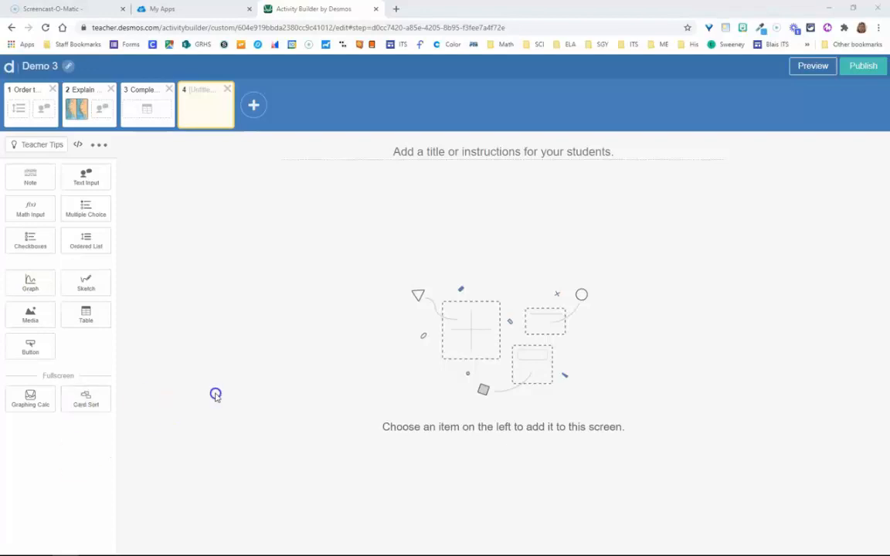
left_click(99, 278)
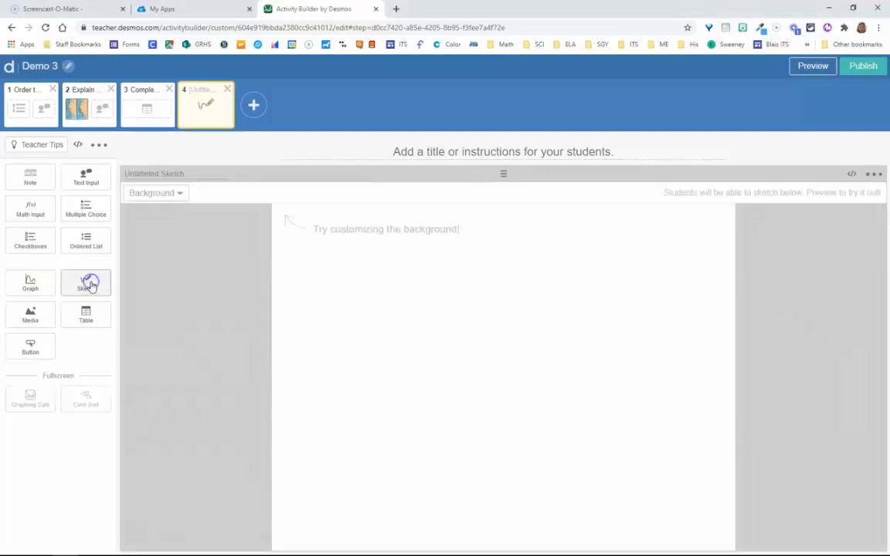
left_click(495, 150)
type("Diam")
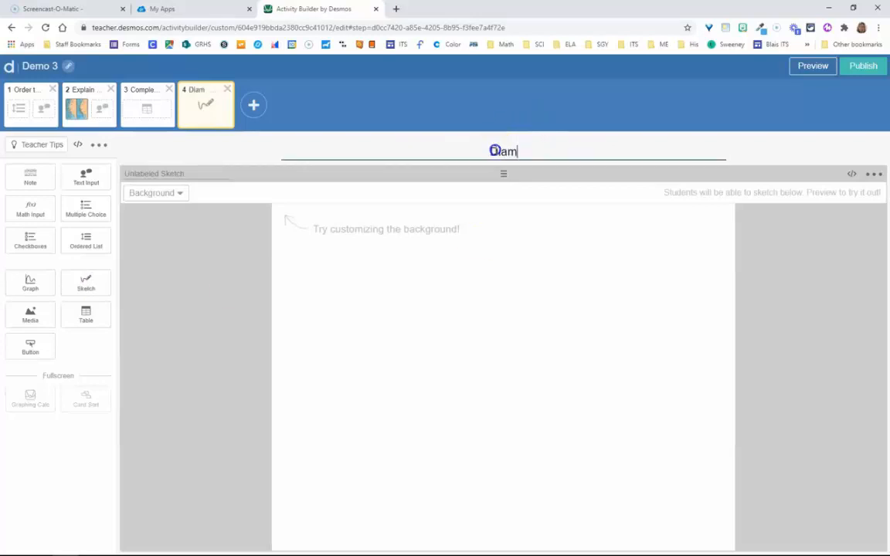
type("gr")
key("BackSpace")
key("BackSpace")
key("BackSpace")
type("gram the solar system.")
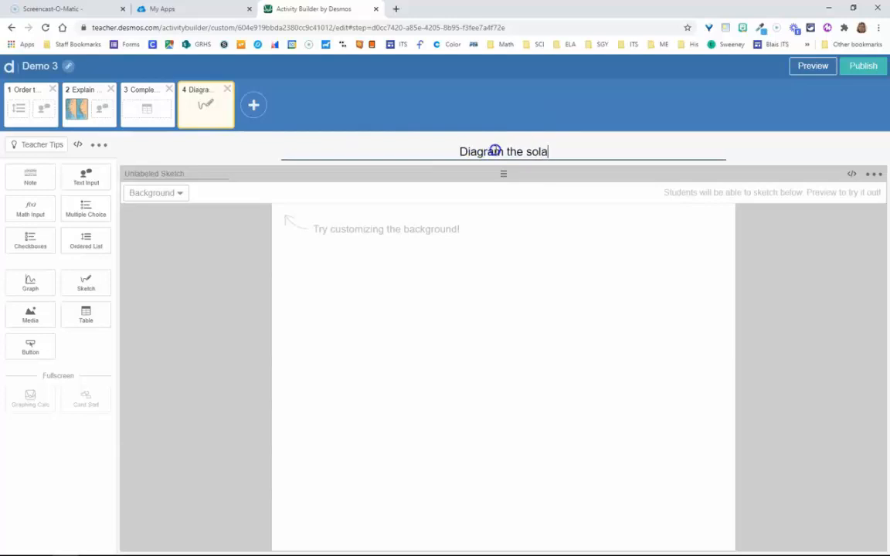
- Set the sketch background to a custom uploaded image of a starry night sky
left_click(180, 194)
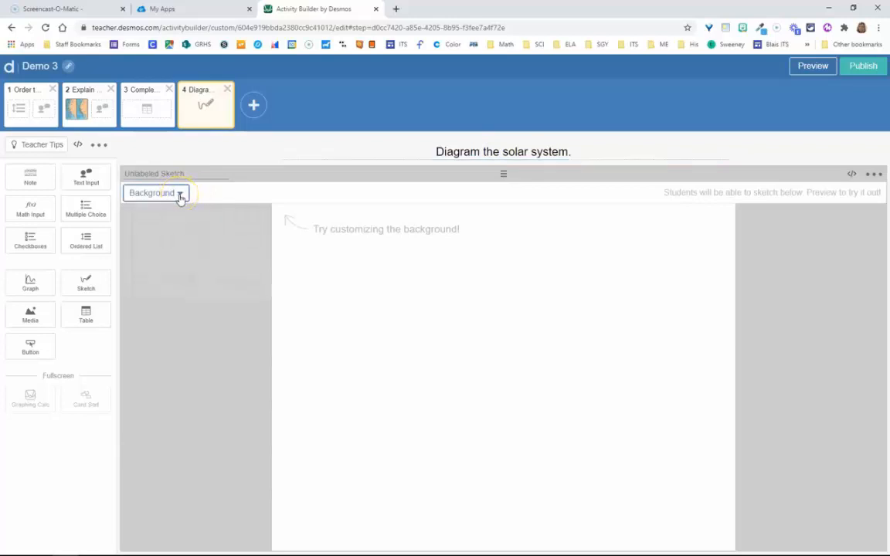
left_click(426, 346)
left_click(182, 194)
left_click(183, 195)
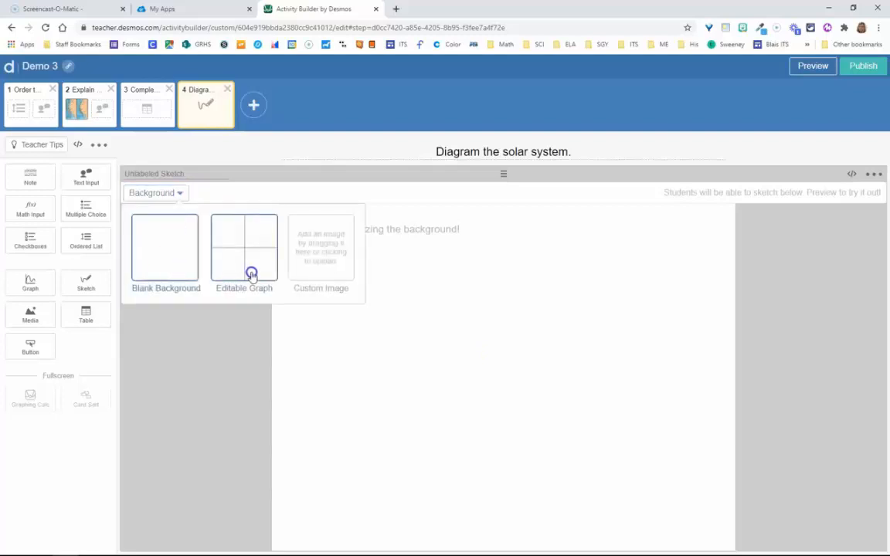
left_click(334, 264)
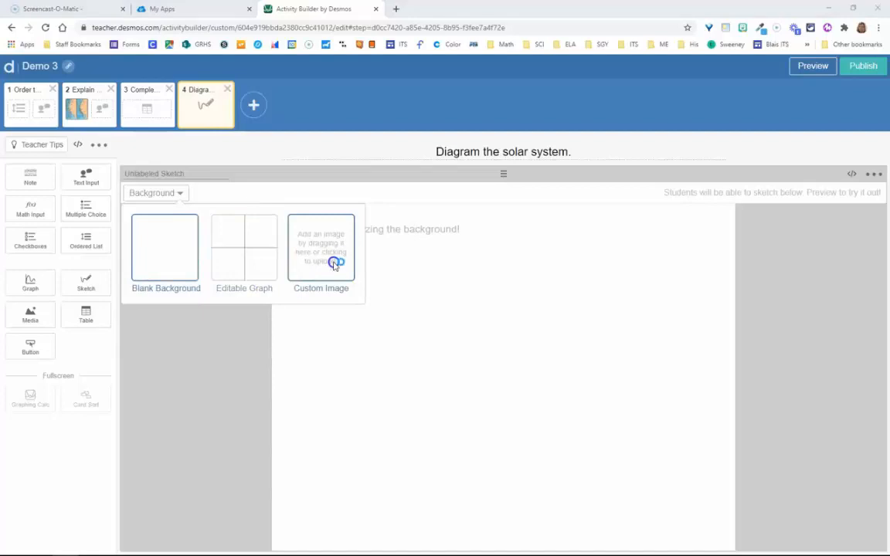
scroll(412, 198, "down", 10)
left_click(630, 391)
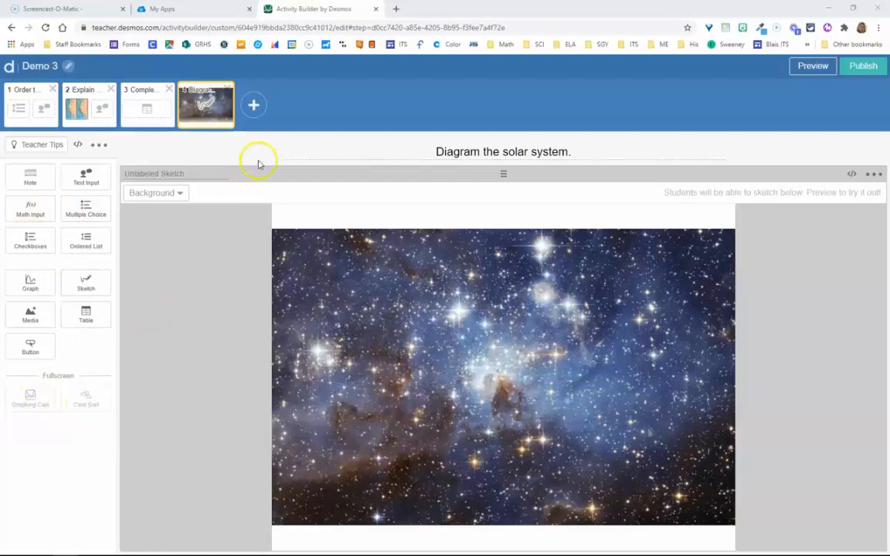
- Add a fifth screen with a card sort holding three image cards showing the Twitter, Instagram and YouTube logos
left_click(253, 107)
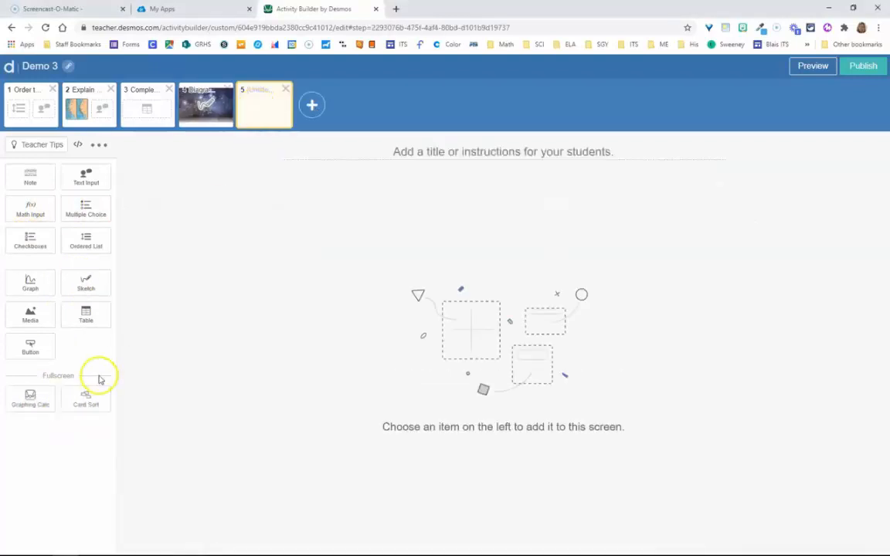
left_click(86, 396)
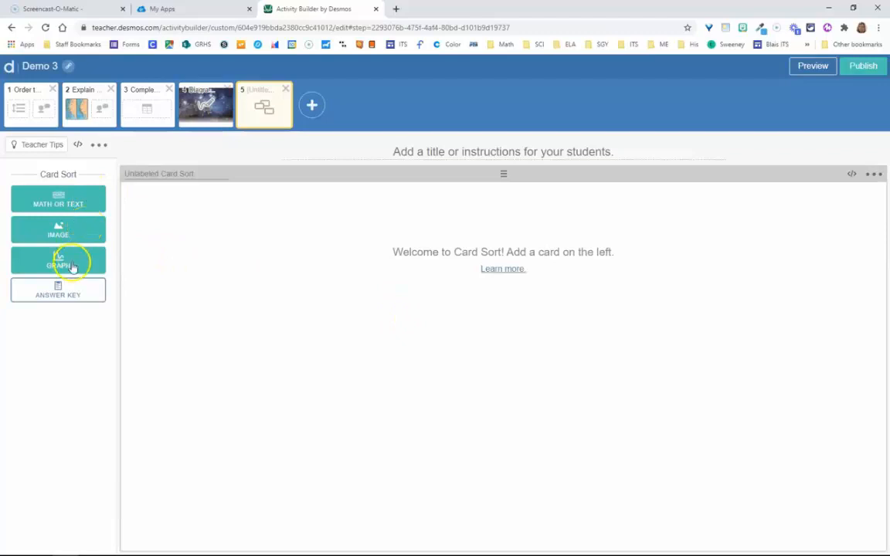
left_click(83, 200)
left_click(61, 228)
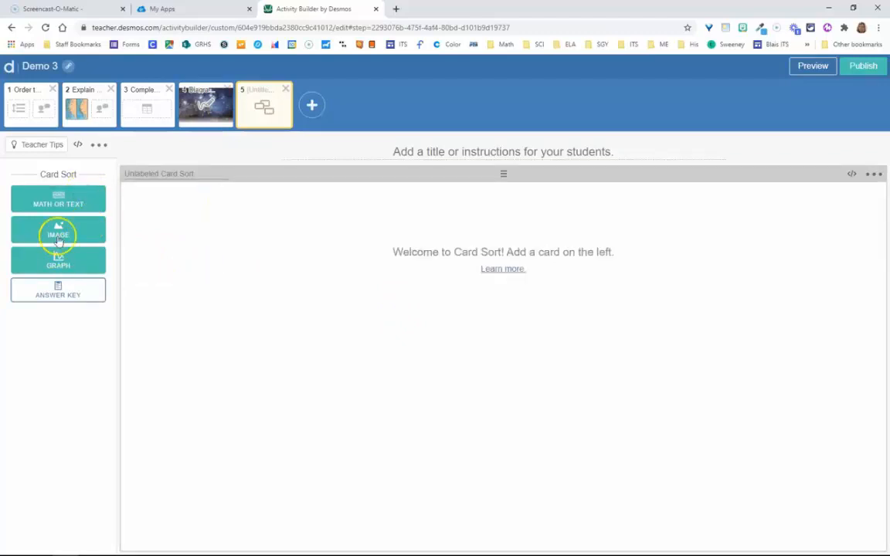
left_click(69, 224)
left_click(69, 225)
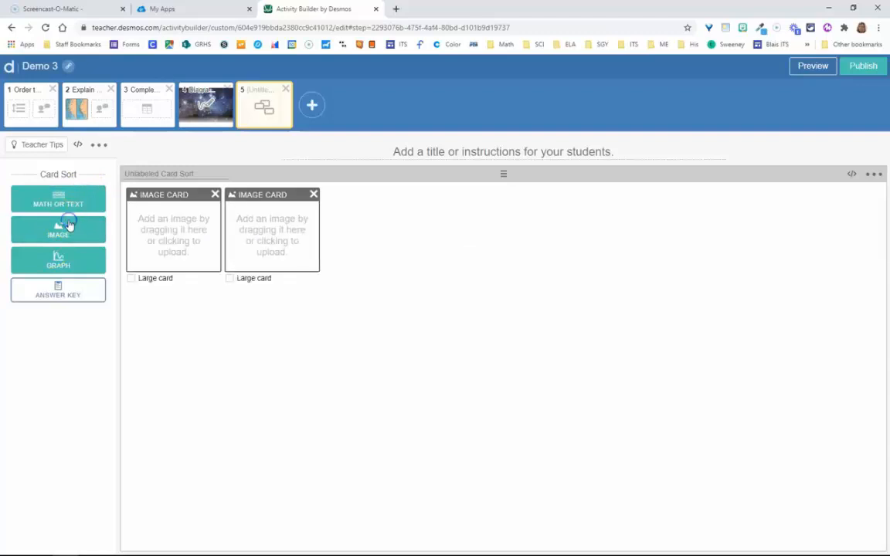
left_click(69, 224)
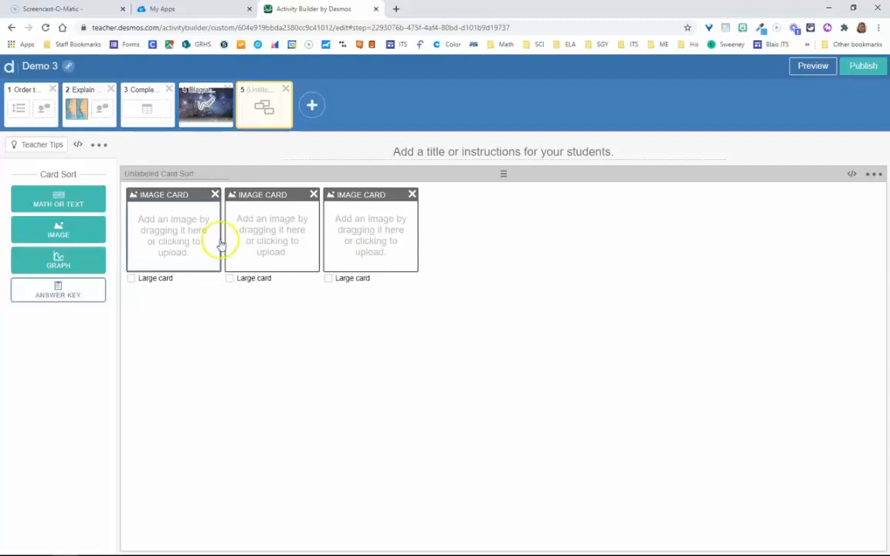
left_click(172, 246)
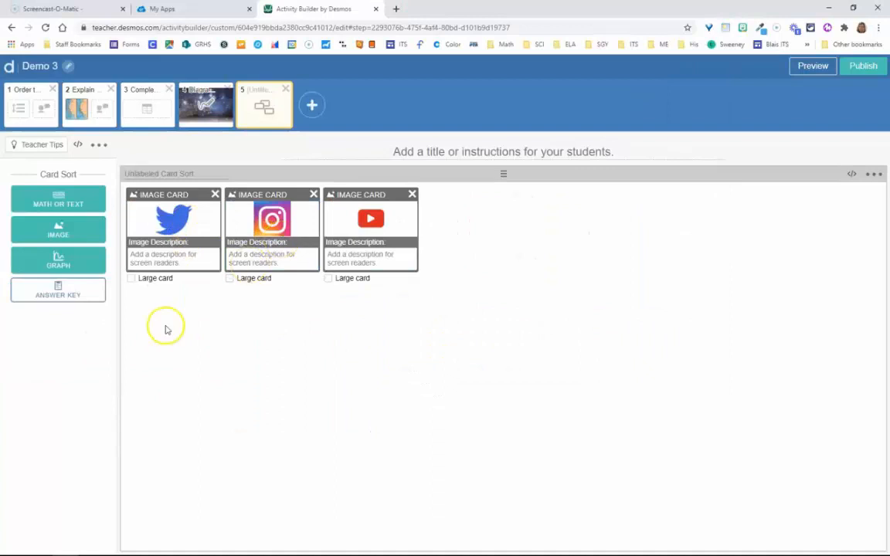
- Add three text cards to the card sort reading "Twitter", "Instagram" and "Youtube"
left_click(61, 205)
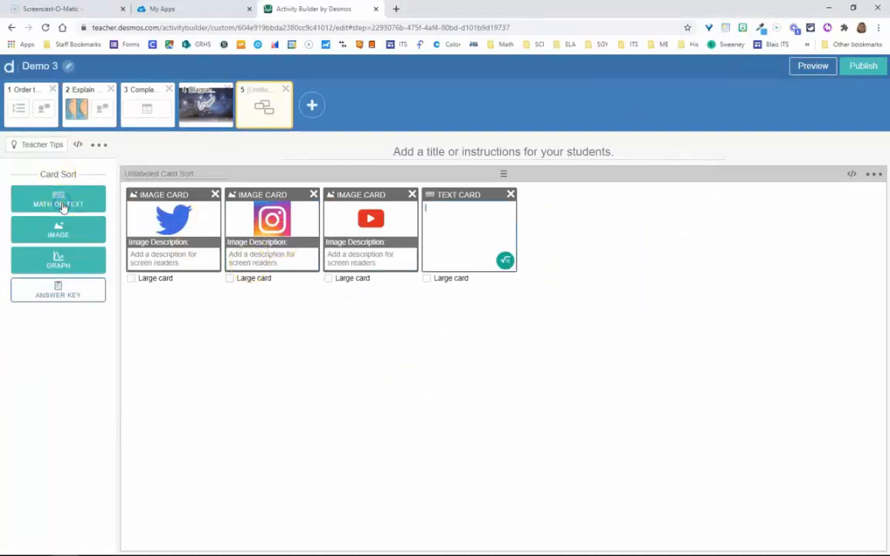
left_click(60, 206)
left_click(60, 205)
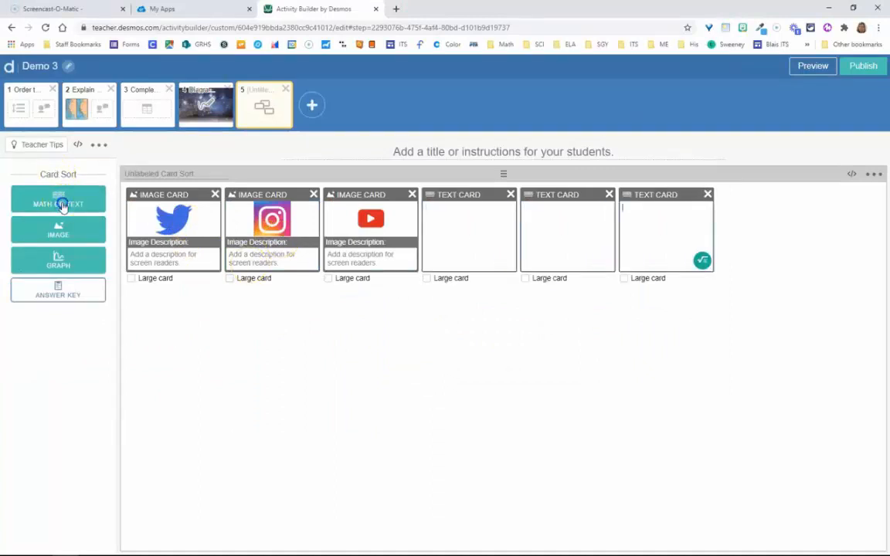
left_click(457, 243)
type("Twitter")
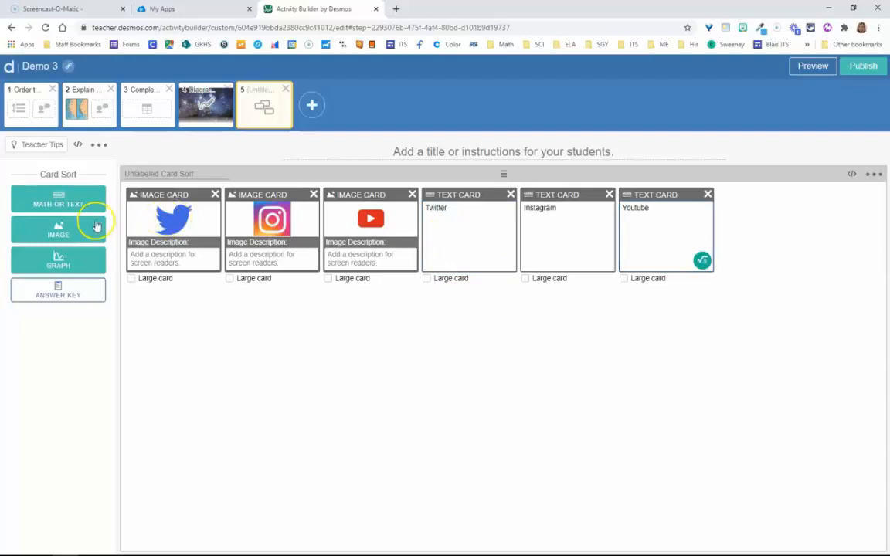
- Add a fourth text card reading "Tweet" to the card sort
left_click(82, 202)
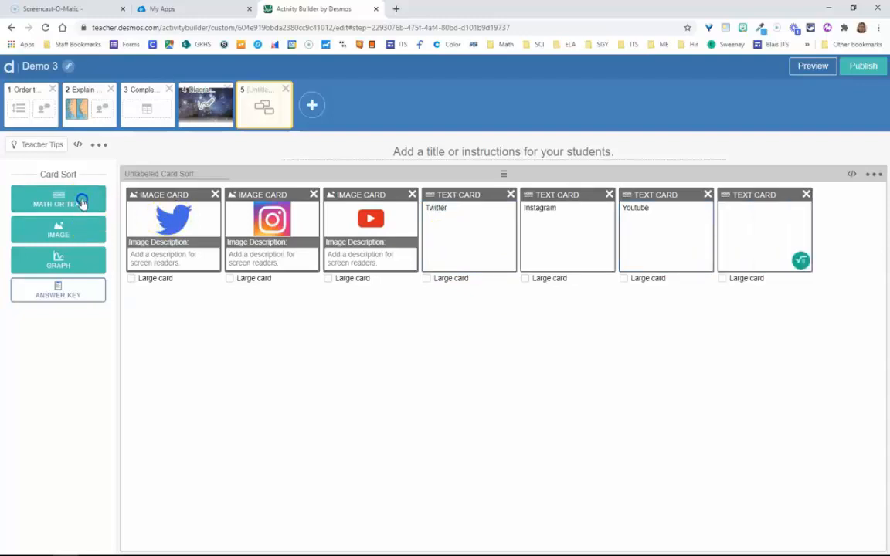
type("Tweet")
left_click(286, 360)
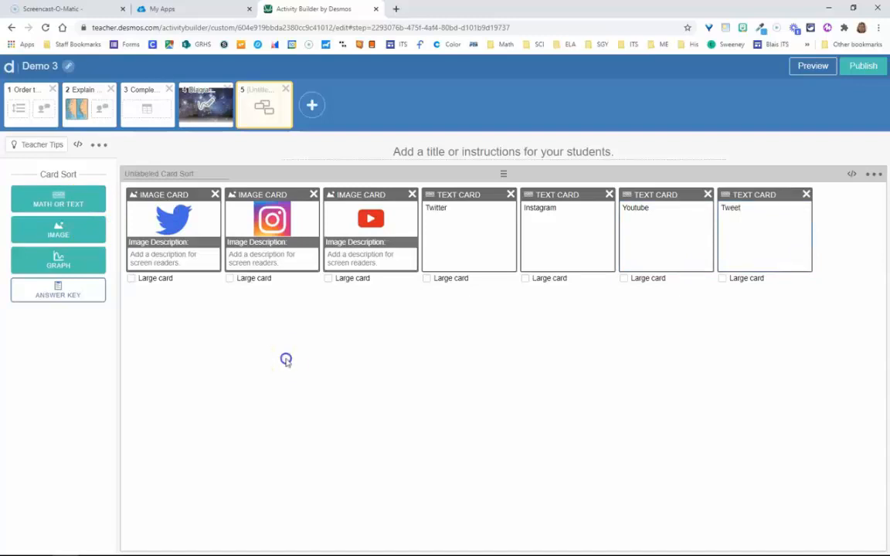
- Give the card sort screen the instructions "Sort the descriptions on top of the images. (A image can have more than 1 card.)"
left_click(421, 150)
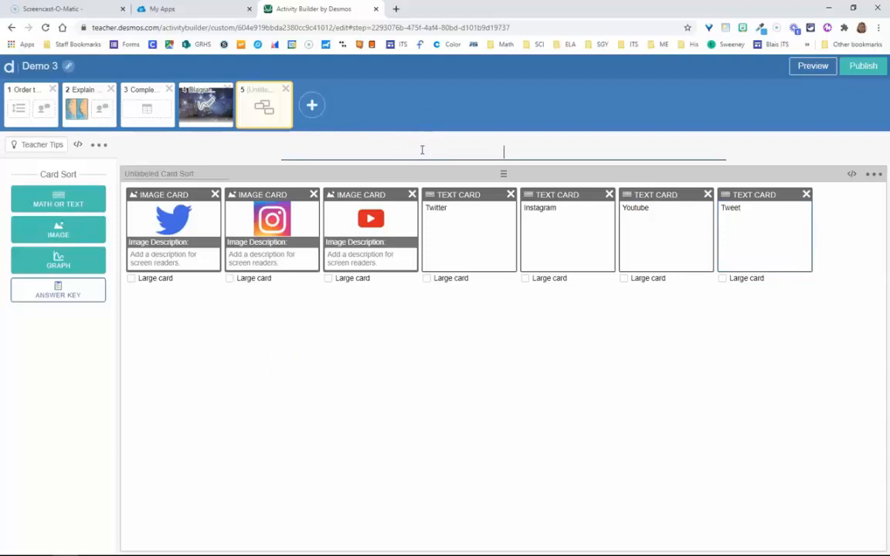
type("Sort the descriptions on top of the images. (")
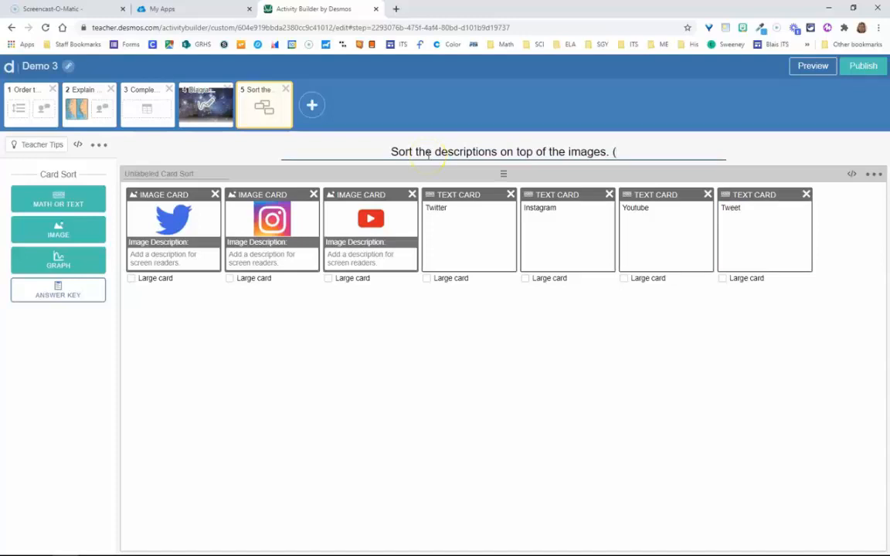
type("A image can have more than 1 card.)")
left_click(548, 326)
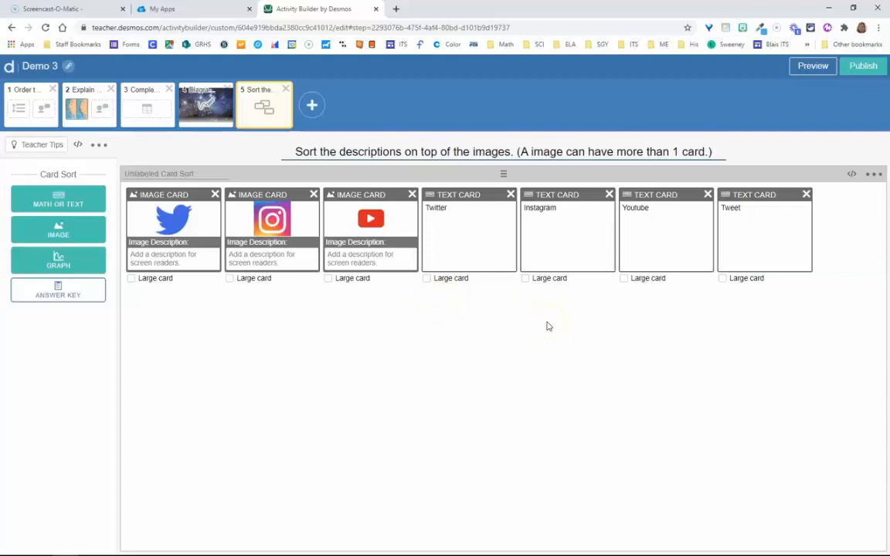
- Reorder the screens so the solar system sketch precedes the table and the card sort comes first
left_click(267, 112)
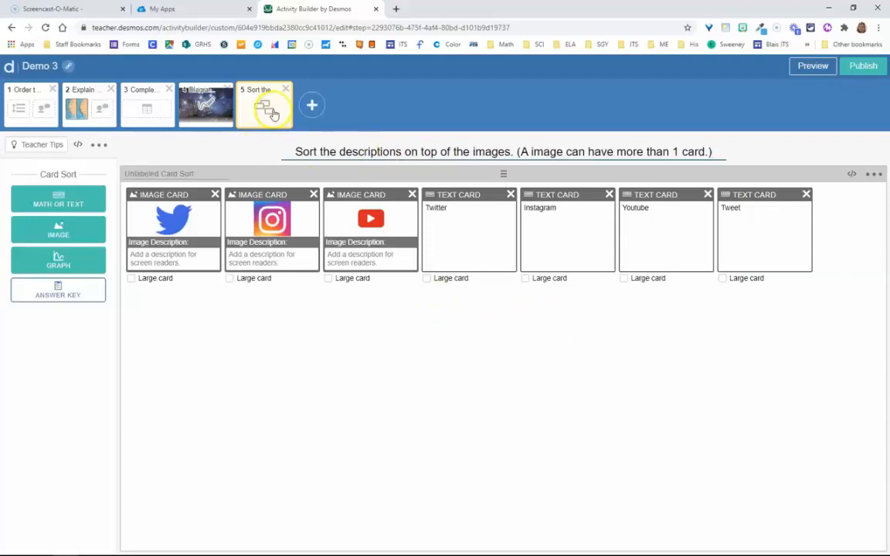
left_click_drag(203, 102, 133, 101)
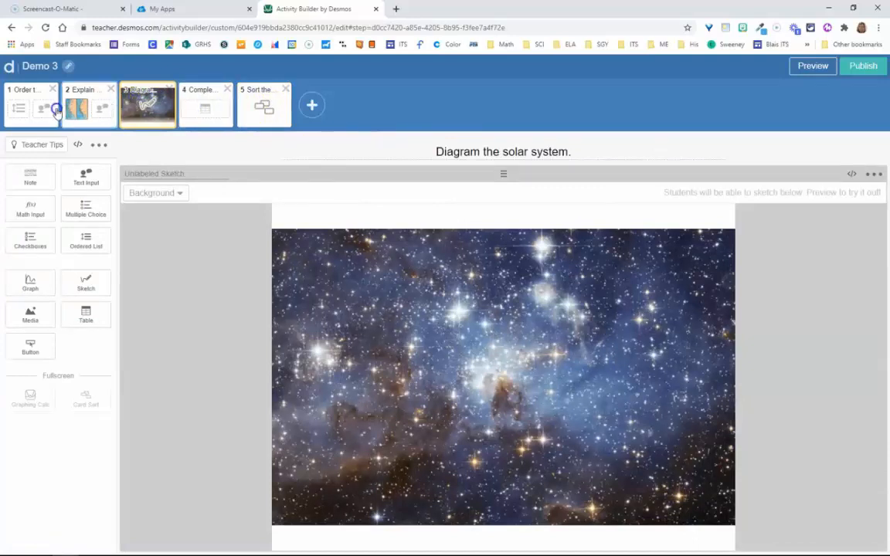
left_click_drag(251, 116, 25, 111)
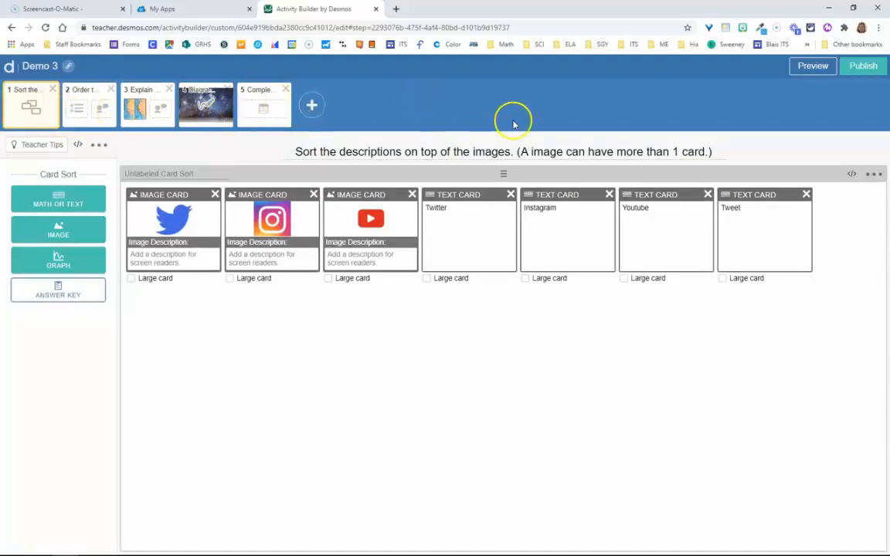
- Preview the activity as a student and match the Tweet, Twitter, Instagram and Youtube cards to their logo images
left_click(810, 70)
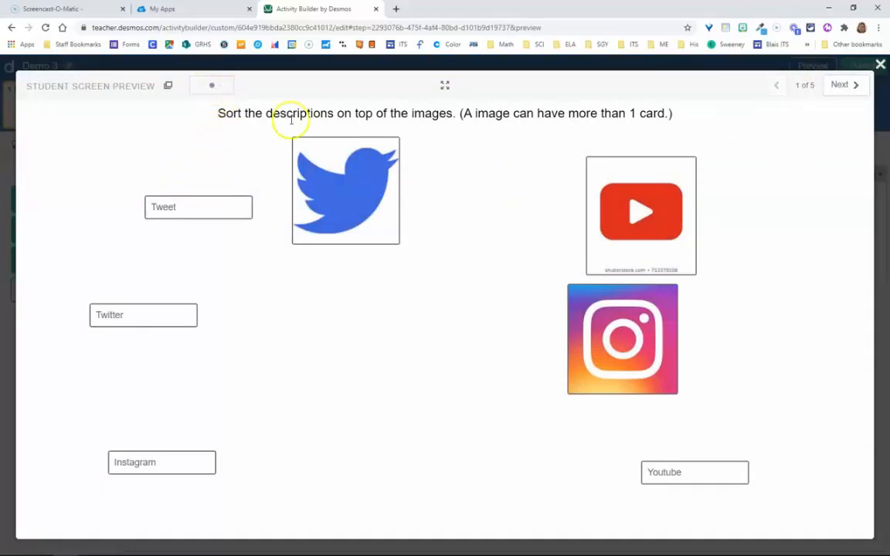
left_click_drag(236, 215, 355, 219)
left_click_drag(143, 315, 351, 207)
left_click_drag(159, 472, 592, 373)
left_click_drag(688, 467, 651, 215)
left_click_drag(568, 334, 487, 217)
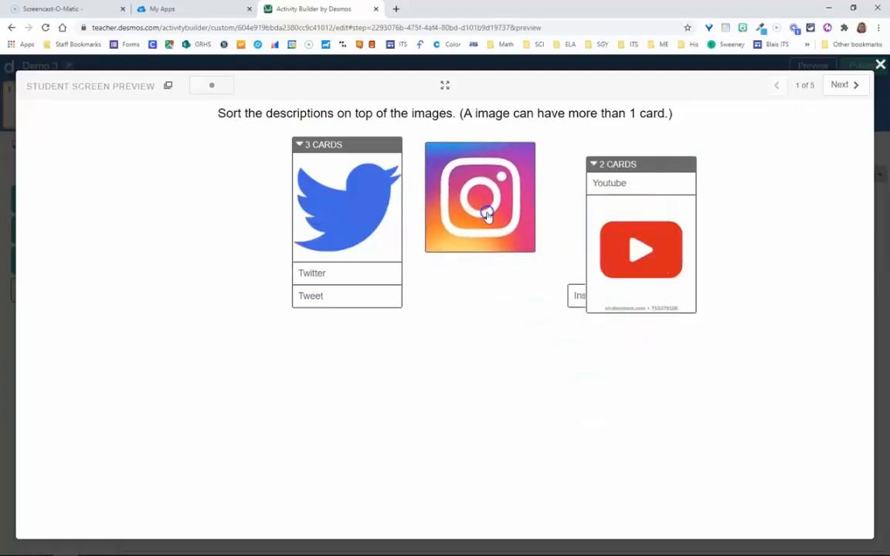
left_click_drag(577, 298, 432, 219)
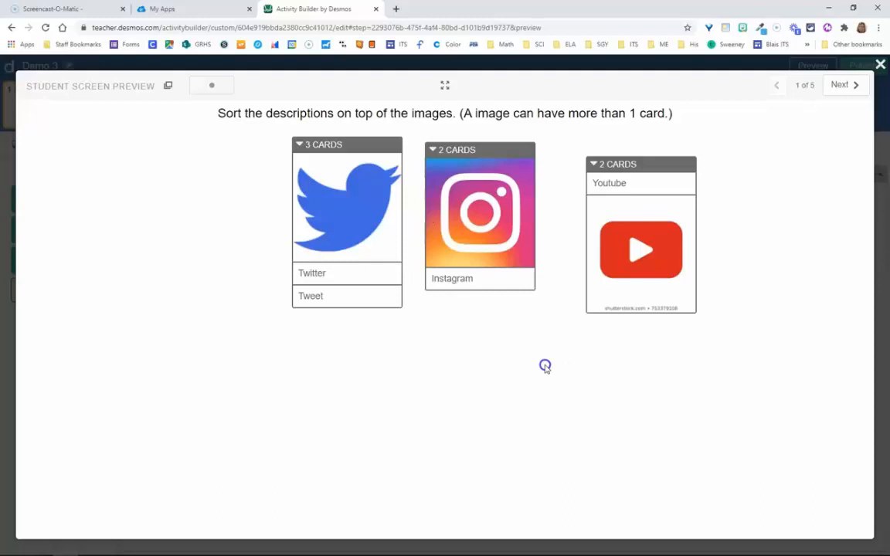
- Test the inventions screen by ordering Bike, Car, Airplane, Rocket from oldest to newest and submitting the explanation "example"
left_click(850, 85)
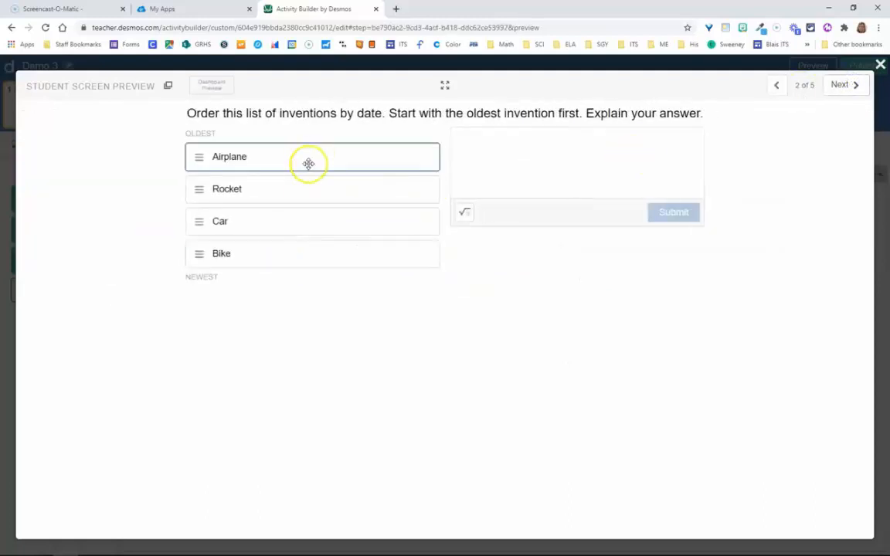
left_click_drag(300, 260, 280, 191)
left_click(511, 145)
type("example")
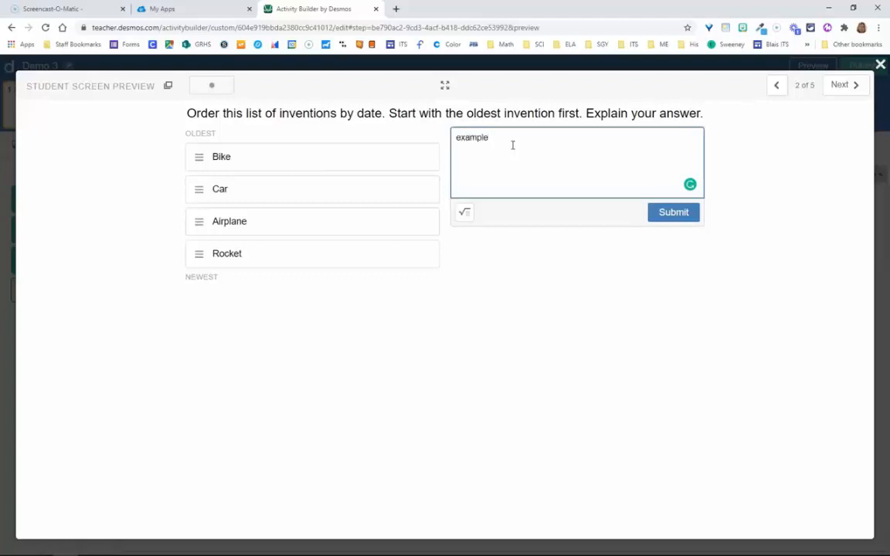
left_click(660, 213)
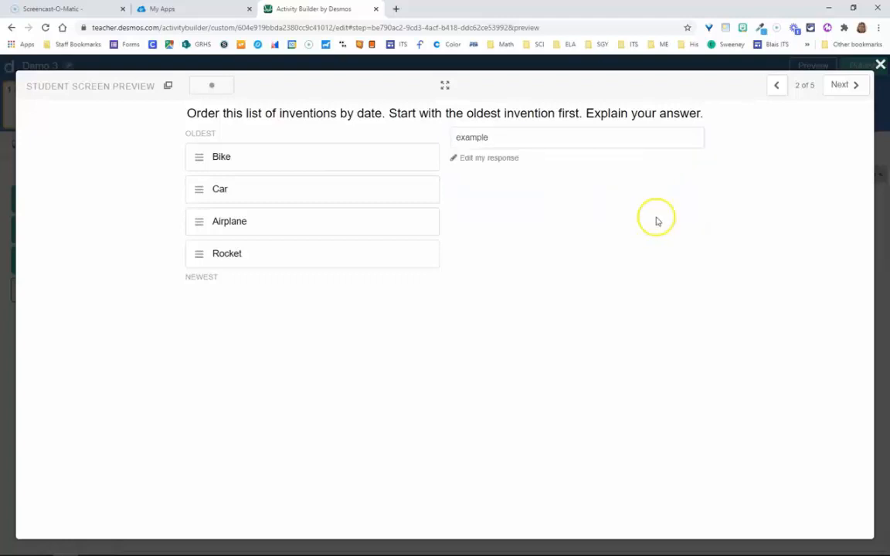
- Test the differing currents question on the third preview screen by submitting the response "foavkvm"
left_click(843, 86)
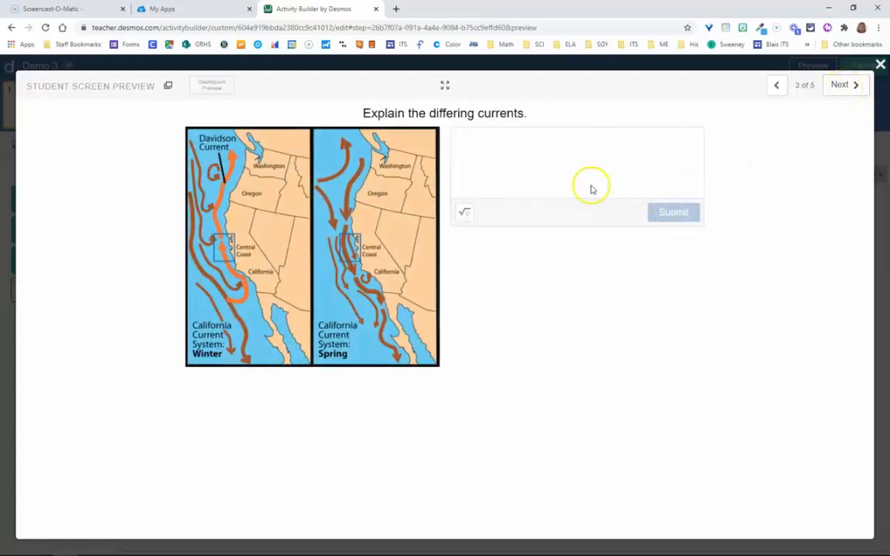
left_click(531, 148)
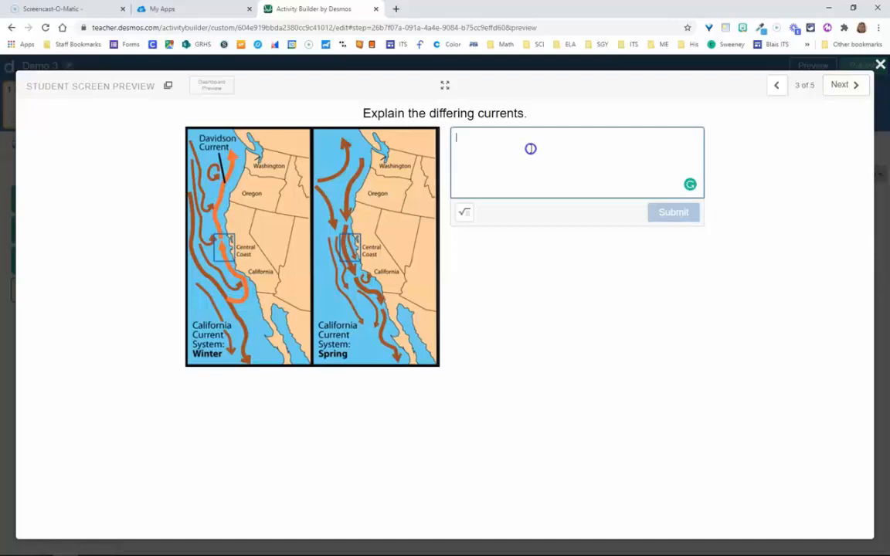
type("foavkvm")
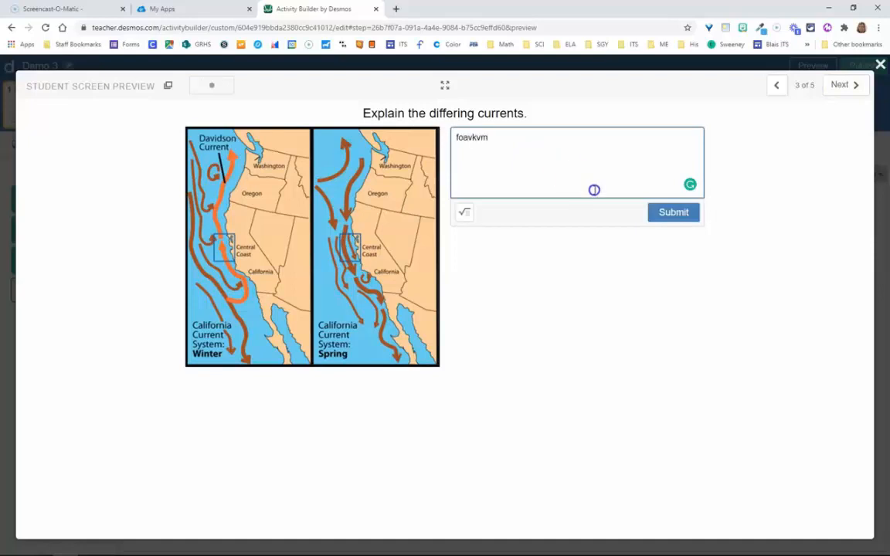
left_click(674, 212)
- Test the solar system sketch by drawing seven orange freehand circles in a row across the upper part of the starry background
left_click(843, 85)
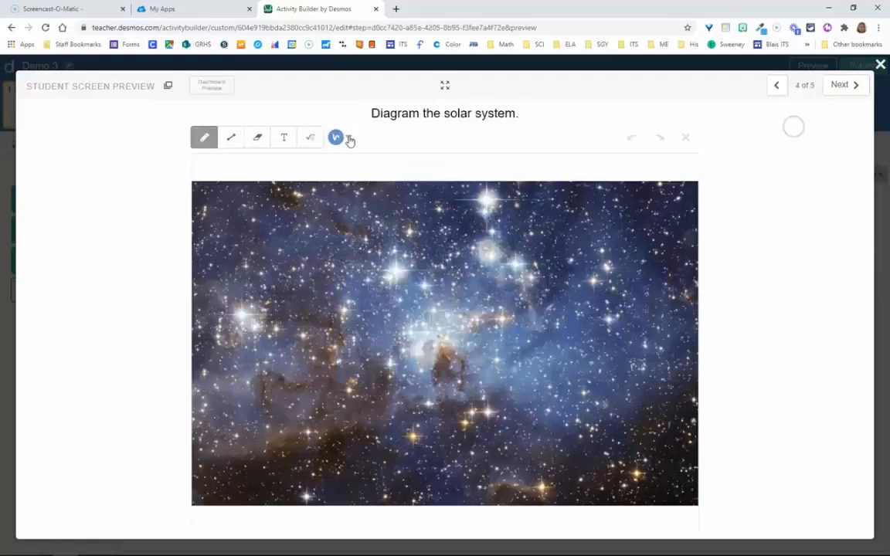
left_click(349, 138)
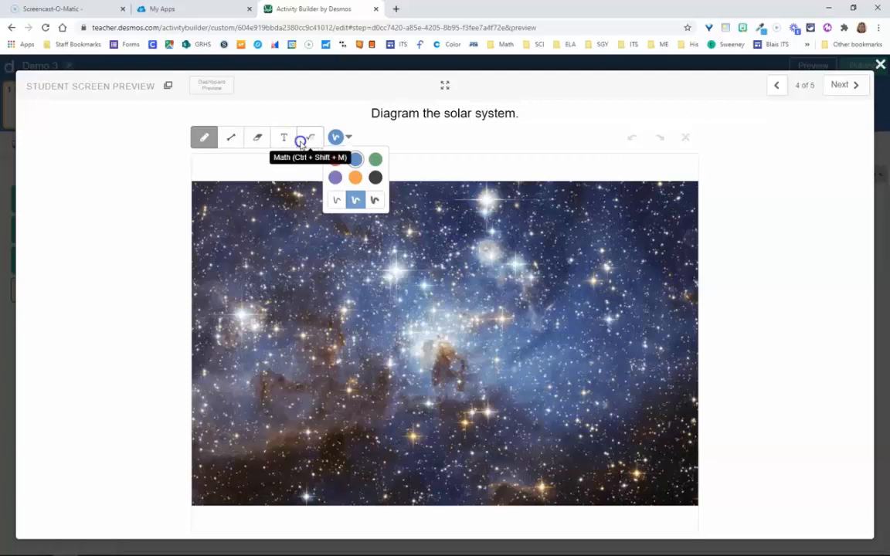
left_click(356, 181)
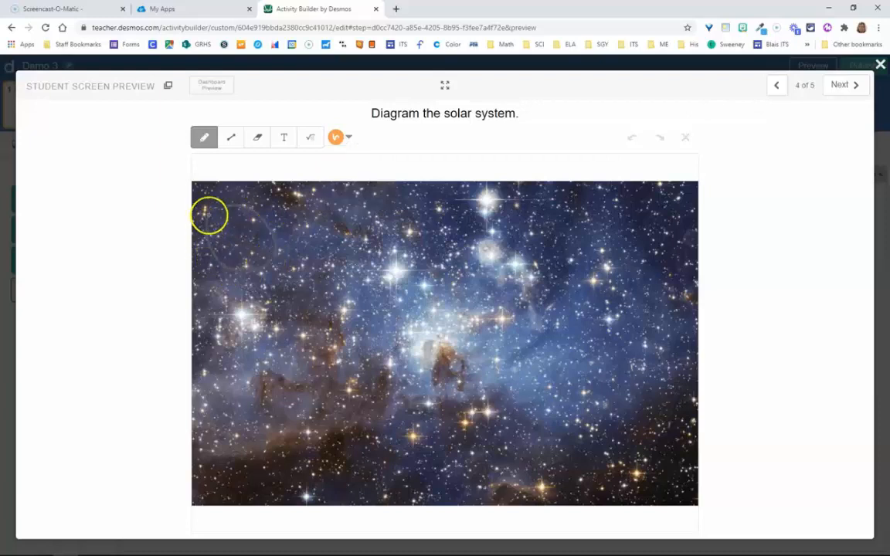
mouse_move(239, 205)
left_mouse_down()
mouse_move(210, 231)
mouse_move(266, 225)
mouse_move(276, 254)
mouse_move(309, 249)
left_mouse_up()
mouse_move(368, 242)
left_mouse_down()
mouse_move(351, 272)
mouse_move(375, 244)
left_mouse_up()
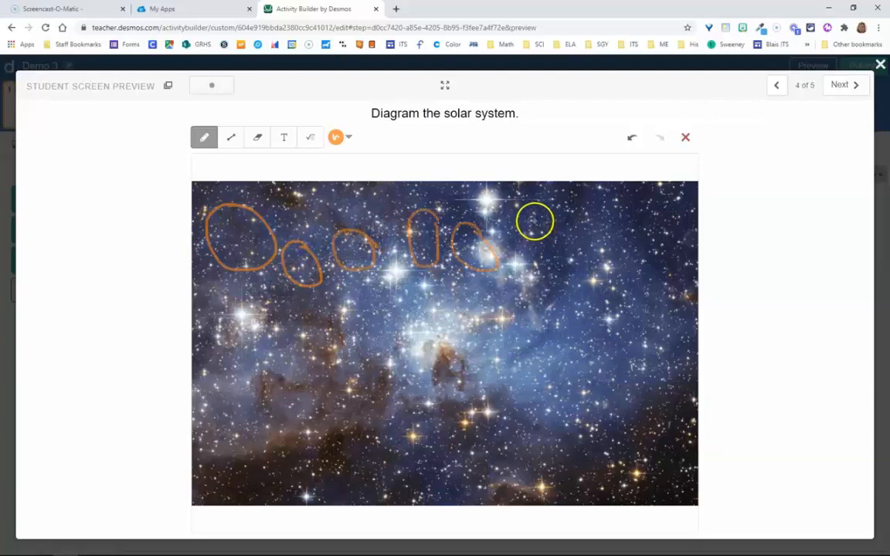
mouse_move(541, 212)
left_mouse_down()
mouse_move(556, 234)
mouse_move(551, 224)
left_mouse_up()
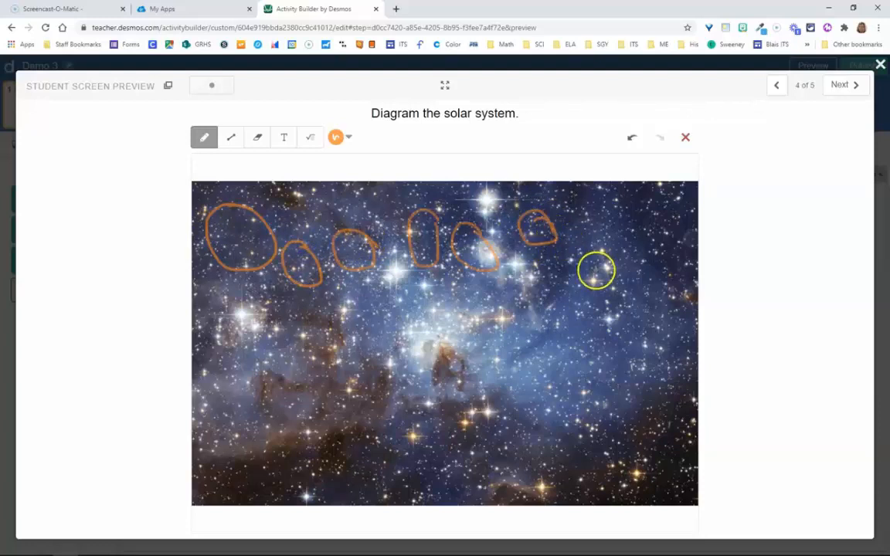
left_click_drag(598, 274, 586, 258)
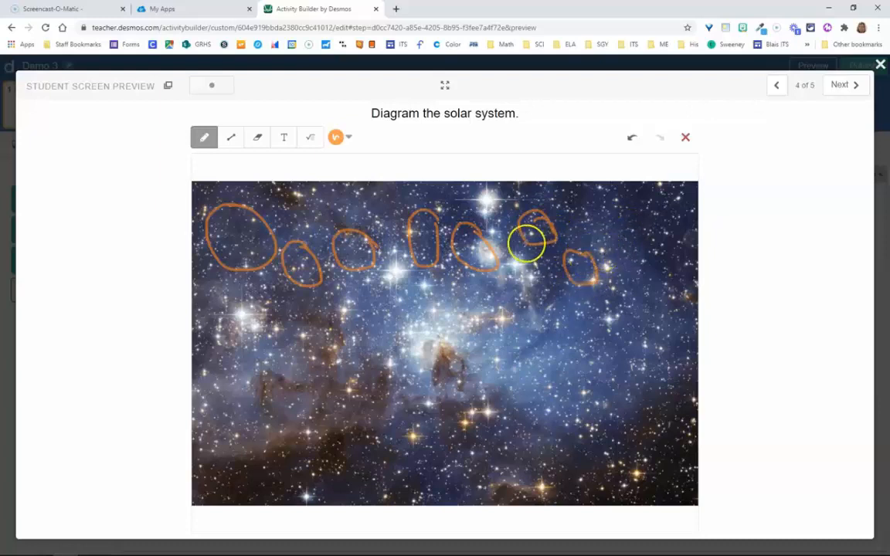
- Label the first four sketched circles with the orange text Sun, Mercury, Venus and Earth
left_click(284, 137)
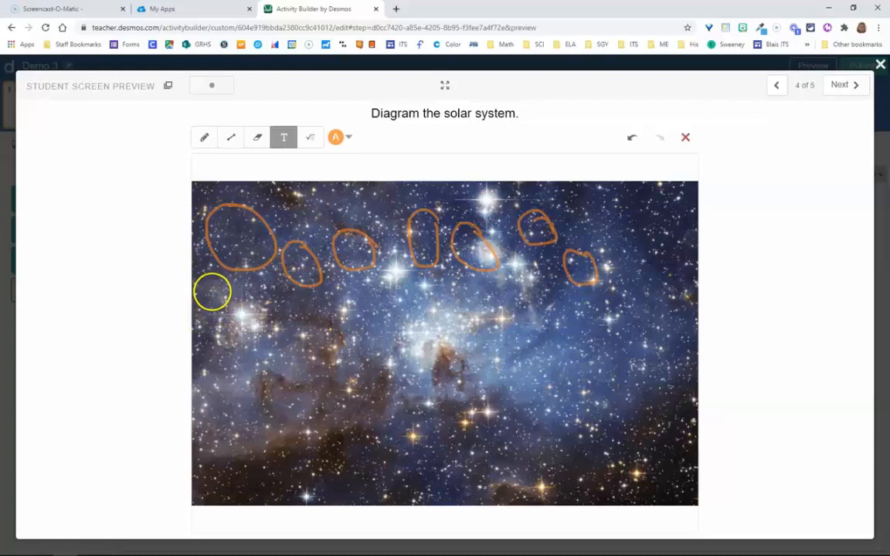
left_click(214, 288)
type("S")
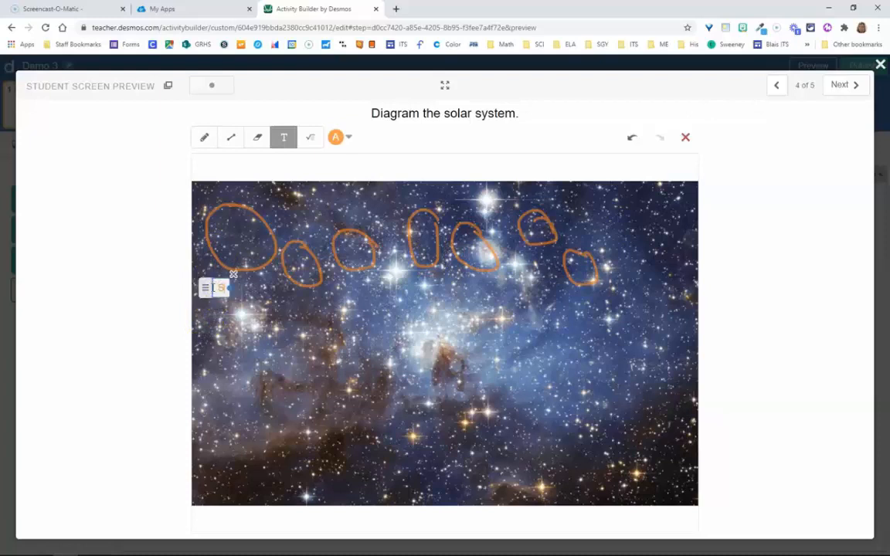
type("un")
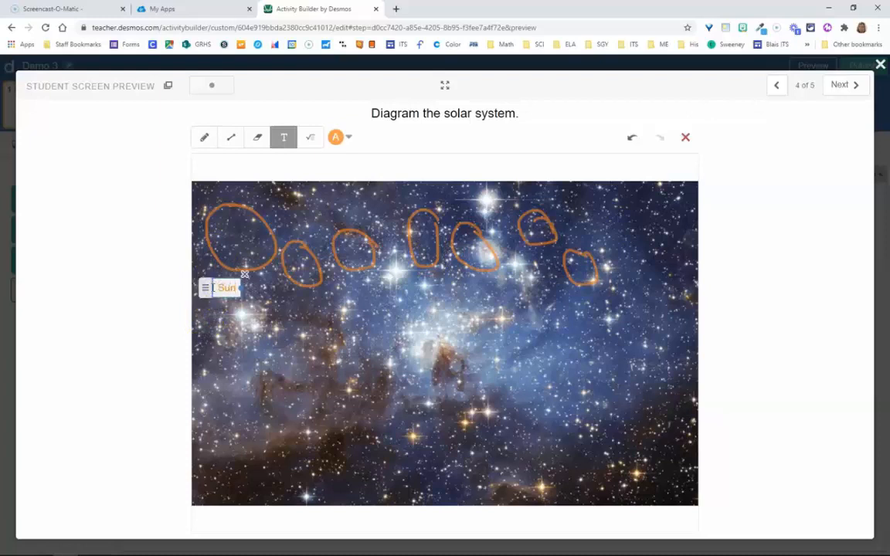
left_click(292, 293)
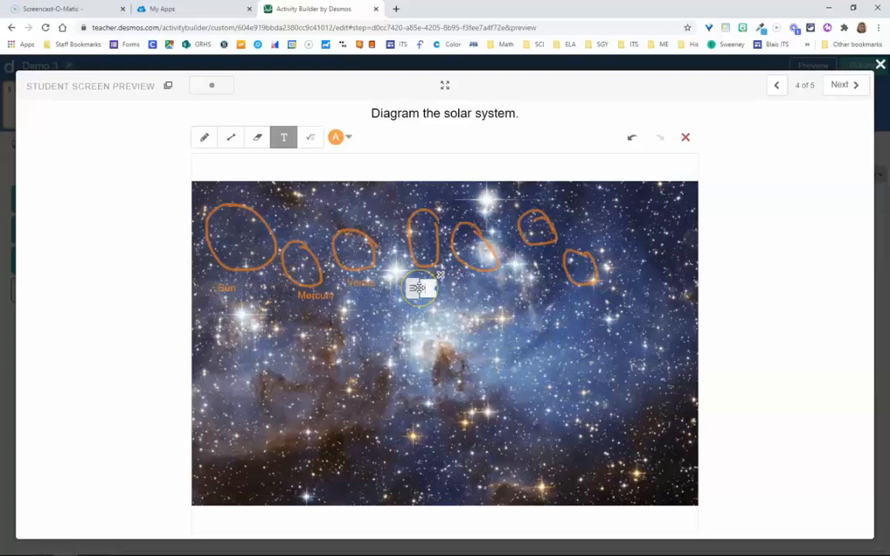
type("Earth")
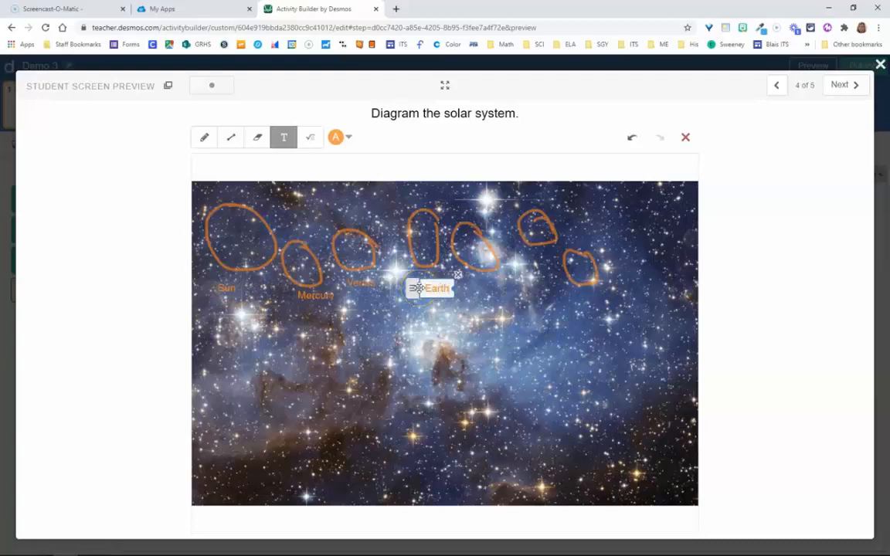
left_click_drag(412, 288, 398, 283)
left_click(508, 371)
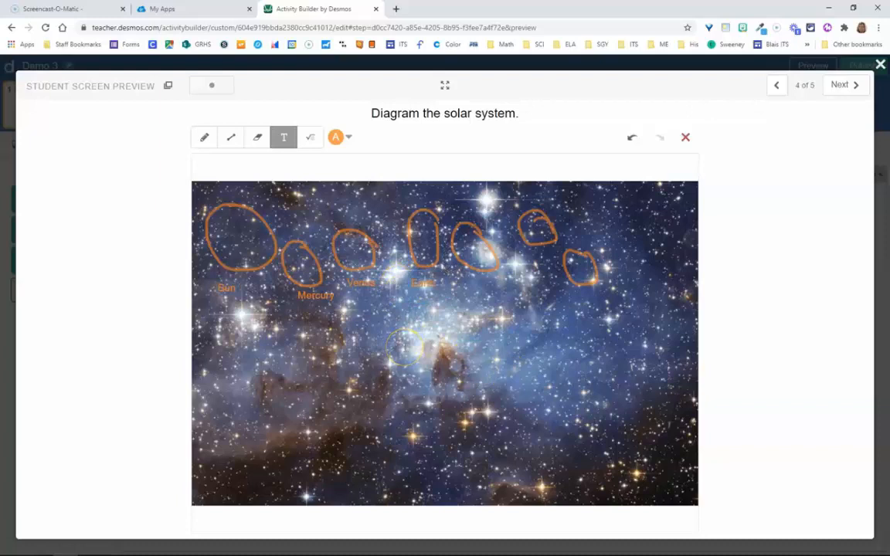
- Test the elements table by entering atomic numbers 8 for O, 18 for P and 79 for Au, and close the preview
left_click(849, 83)
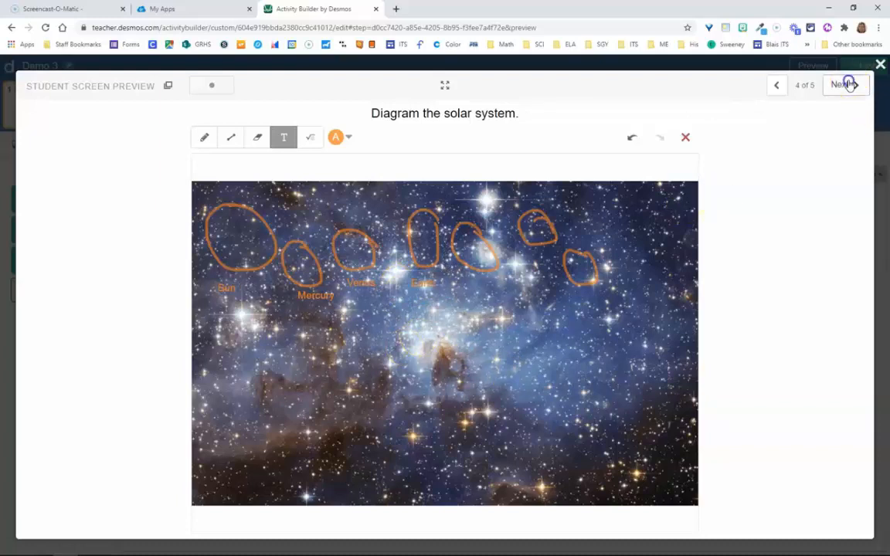
left_click(521, 201)
type("8")
left_click(512, 239)
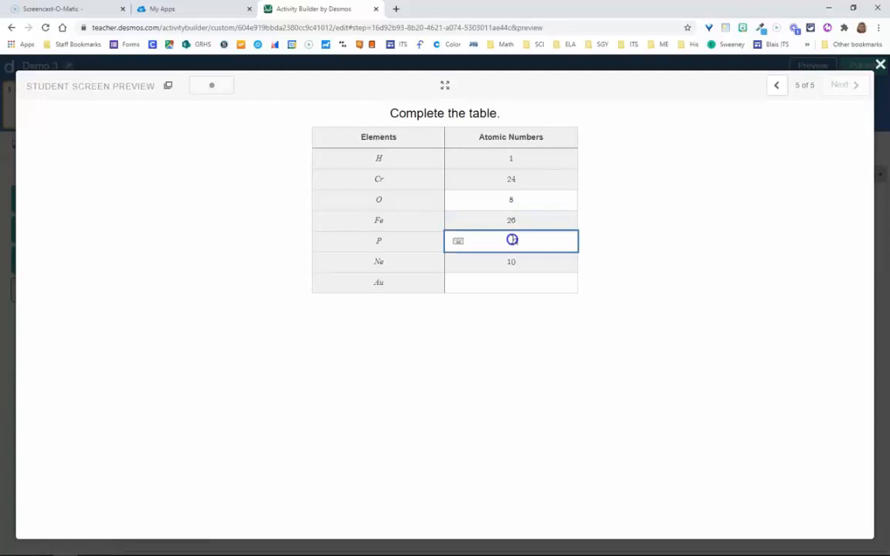
type("29")
left_click(516, 280)
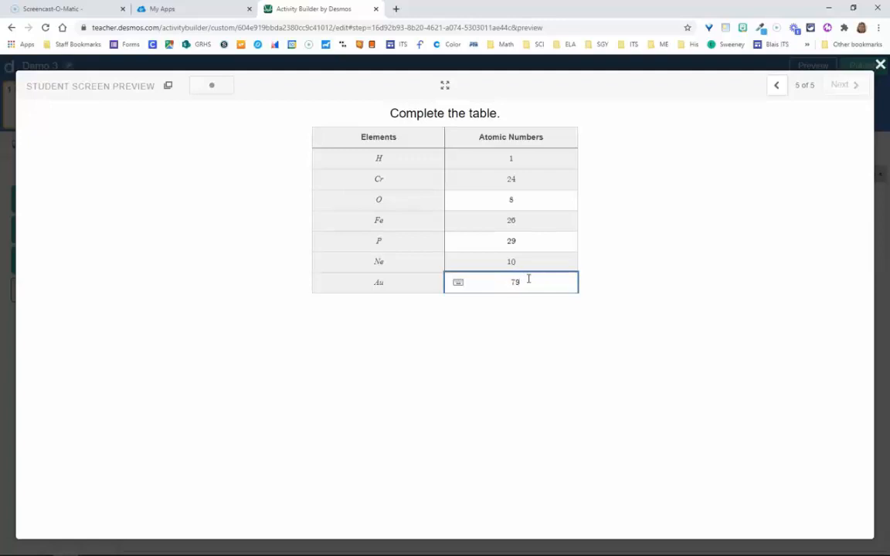
left_click(517, 241)
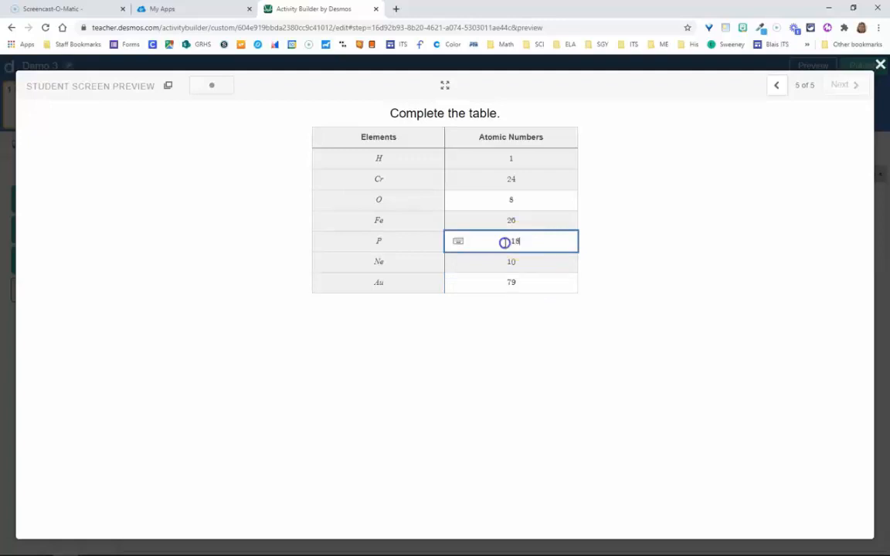
left_click(700, 257)
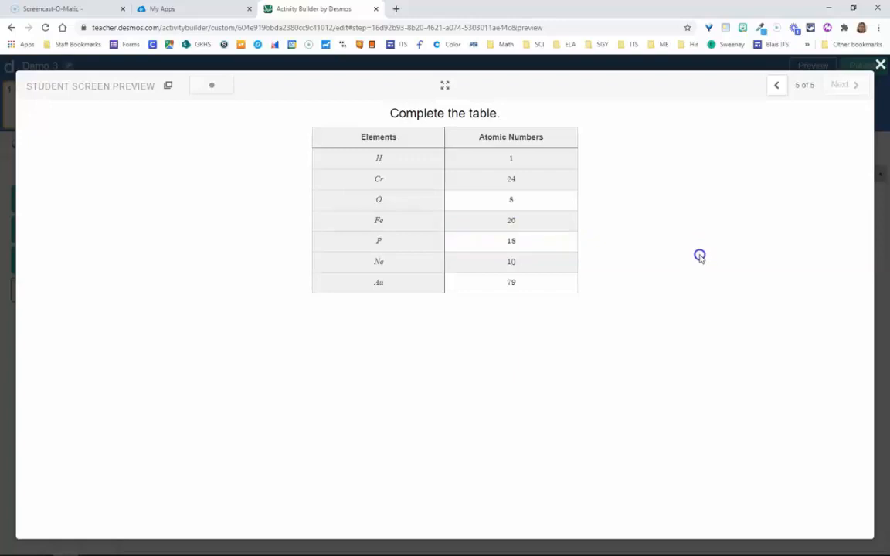
left_click(879, 68)
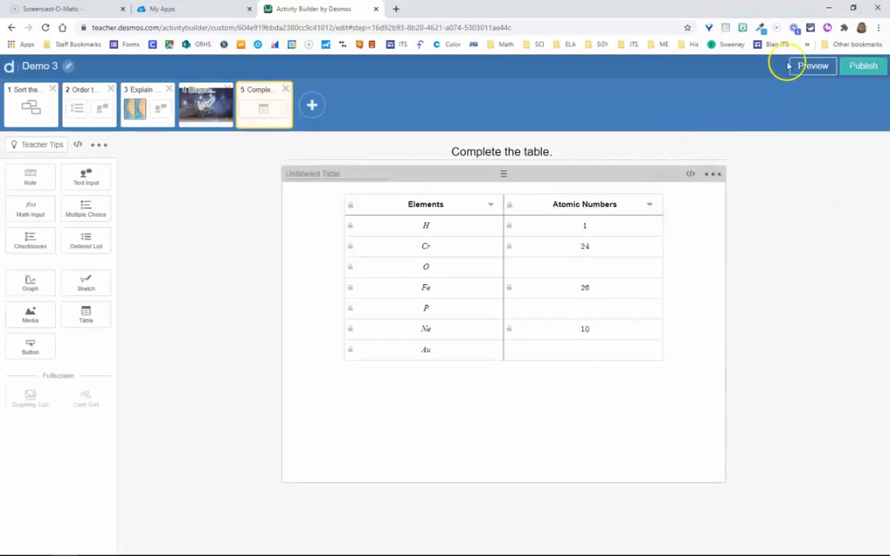
- Publish the activity and create a single session invitation code active for 2 weeks
left_click(862, 68)
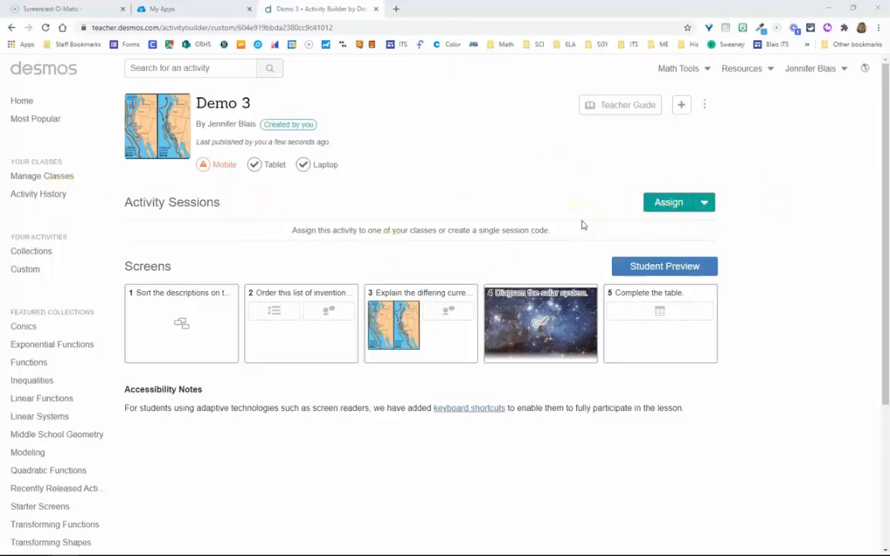
left_click(706, 205)
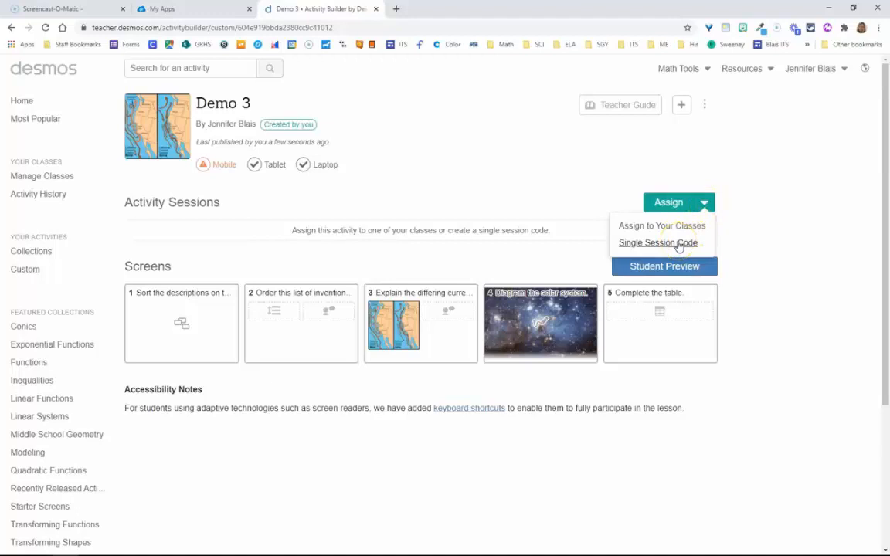
left_click(679, 244)
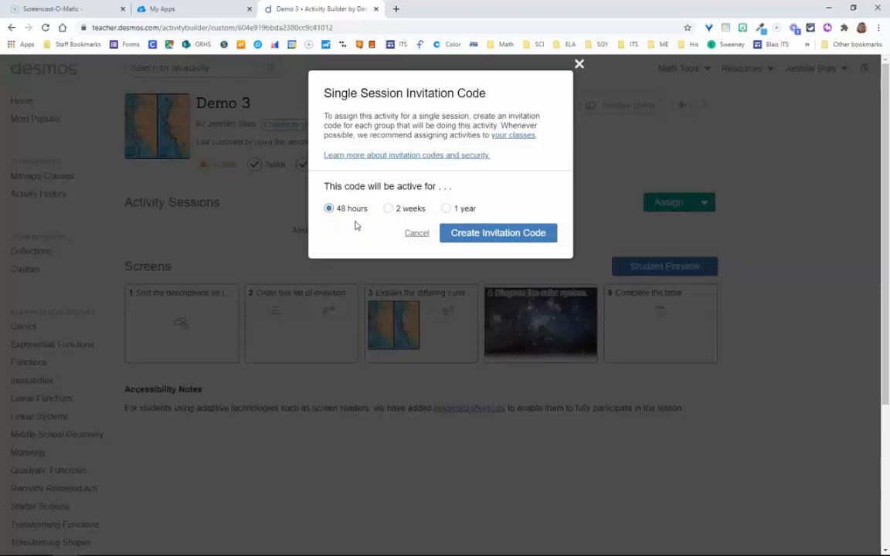
left_click(393, 217)
left_click(485, 234)
- Display the new session's student invitation and copy its join link
left_click(710, 242)
left_click(683, 267)
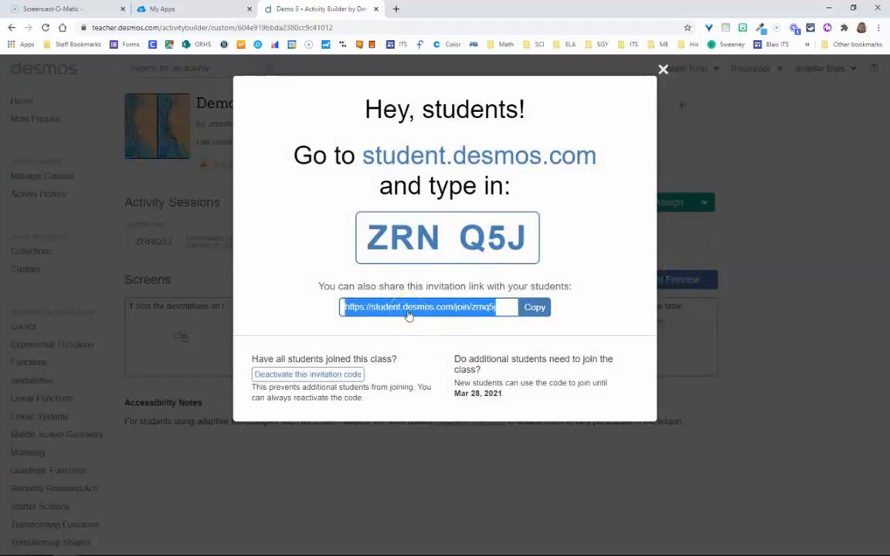
left_click(541, 311)
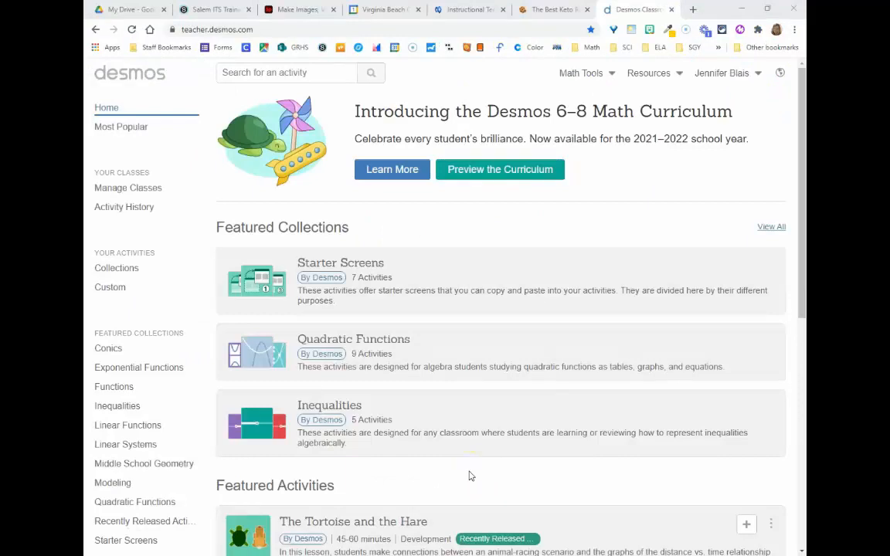
- Open the dashboard of Demo 3's existing session from the custom activities and anonymize the student names
left_click(111, 291)
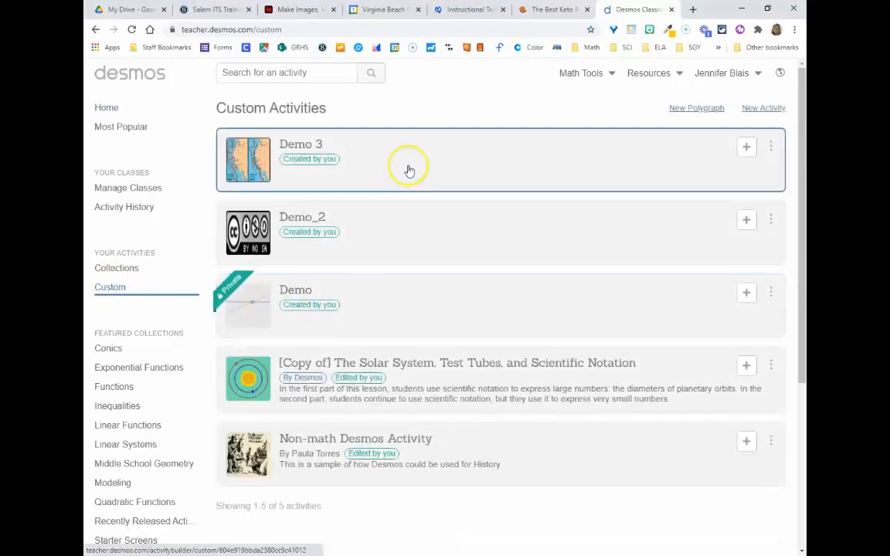
left_click(409, 170)
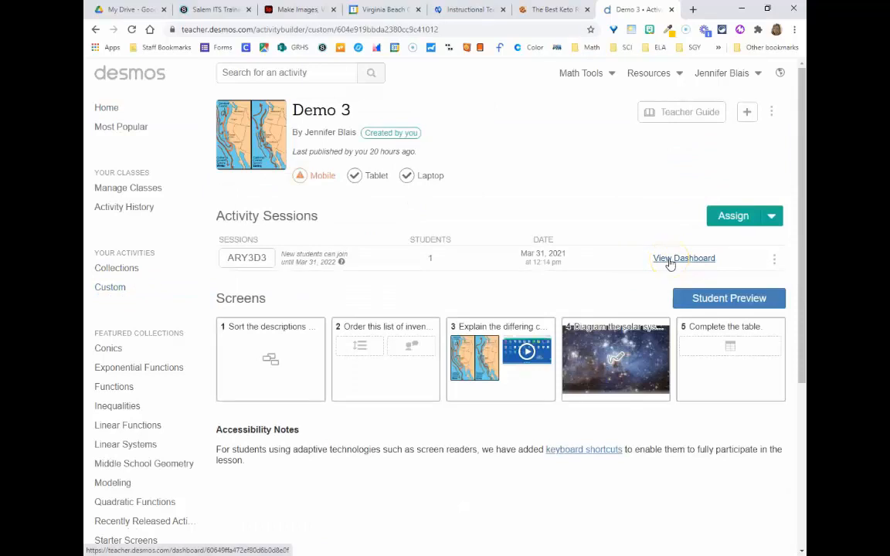
left_click(670, 260)
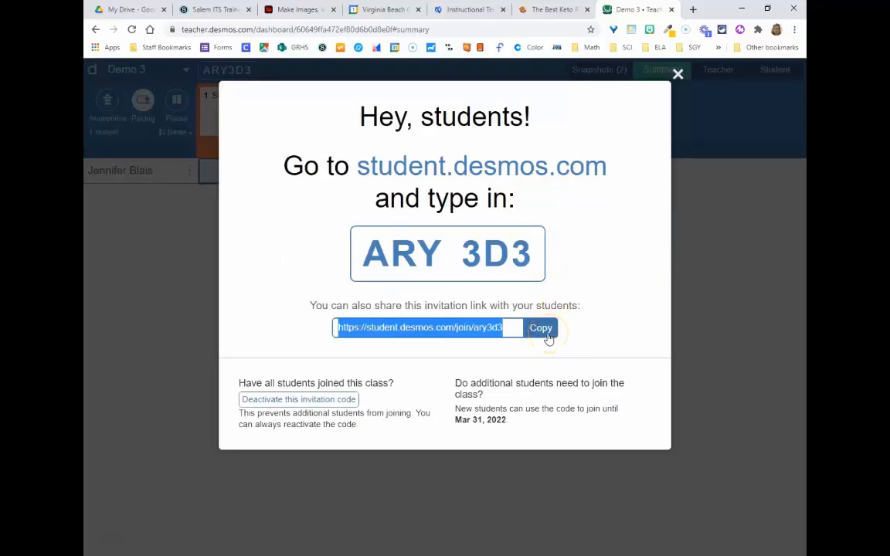
left_click(678, 75)
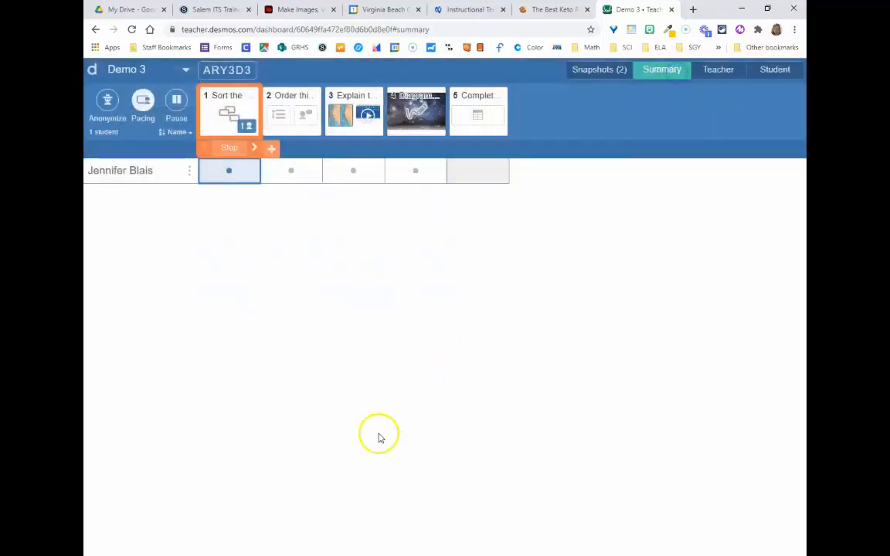
left_click(108, 528)
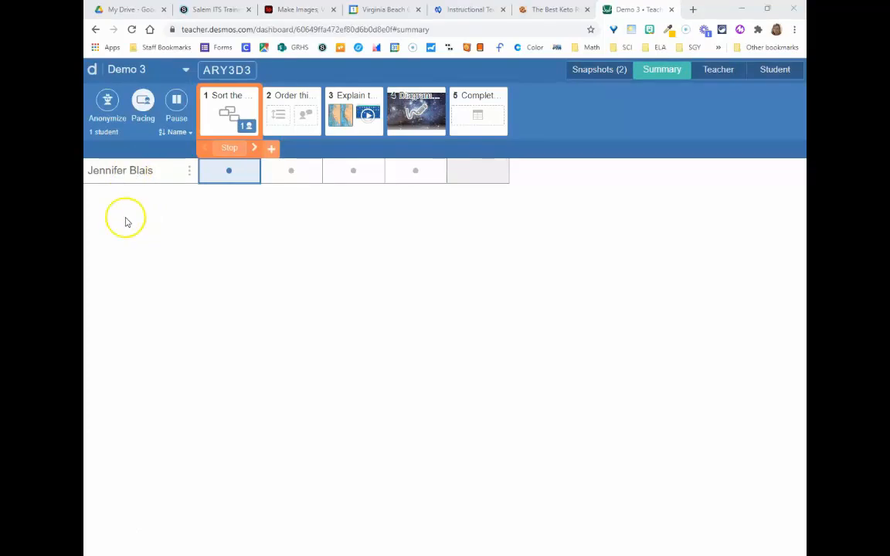
left_click(107, 104)
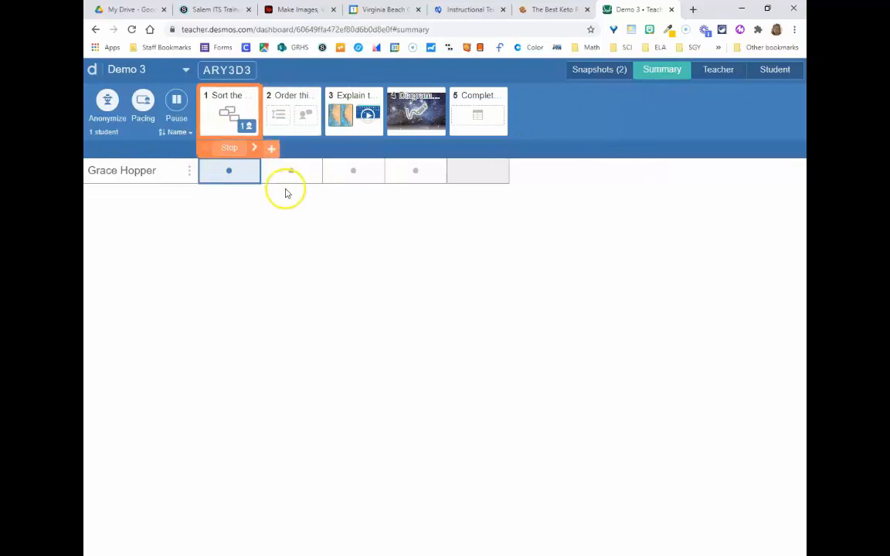
- Examine the first screen's card sort responses in the teacher view, individually and as an overview
left_click(706, 71)
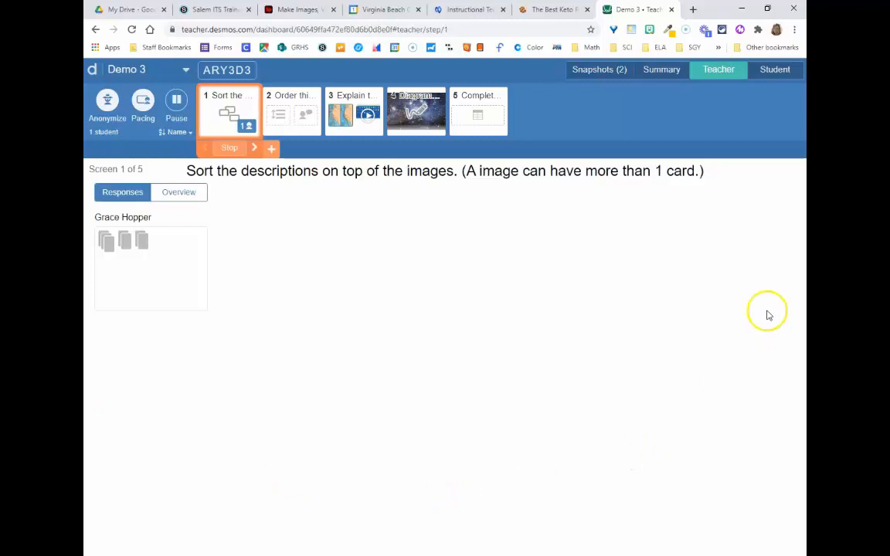
left_click(145, 275)
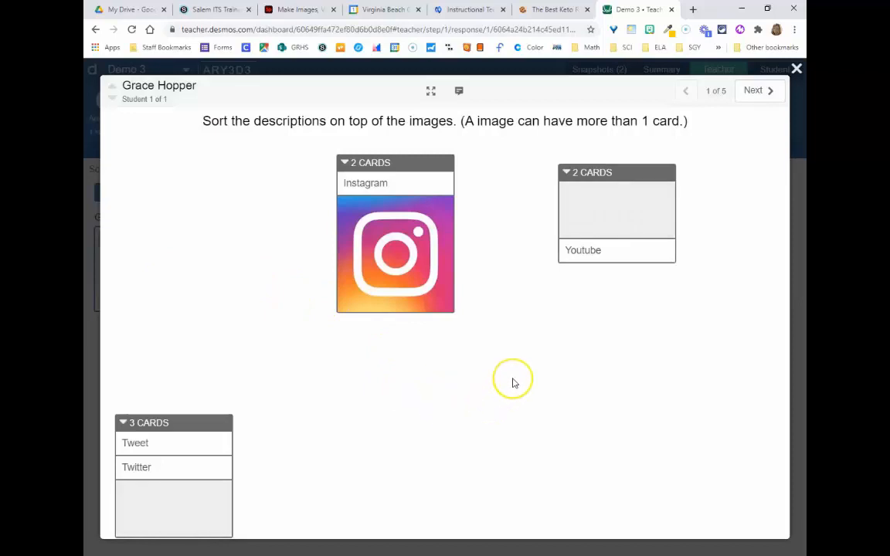
key("Escape")
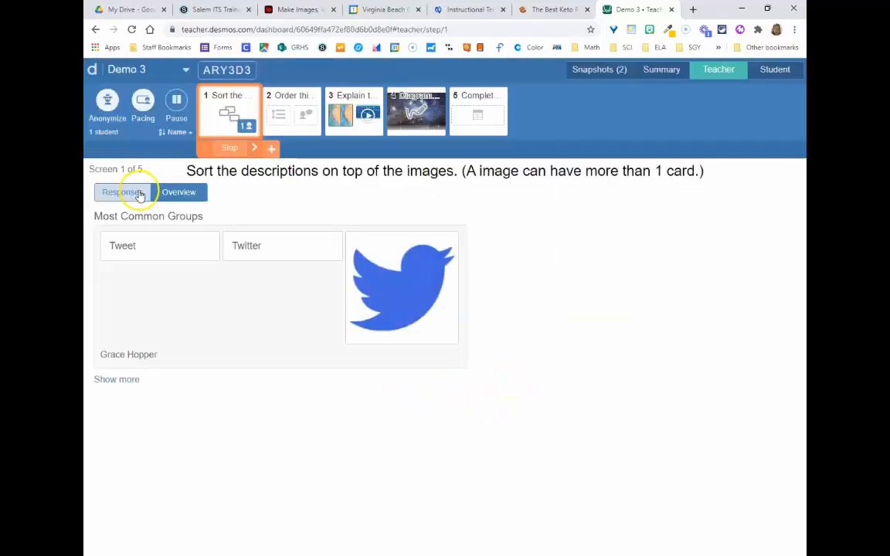
left_click(138, 197)
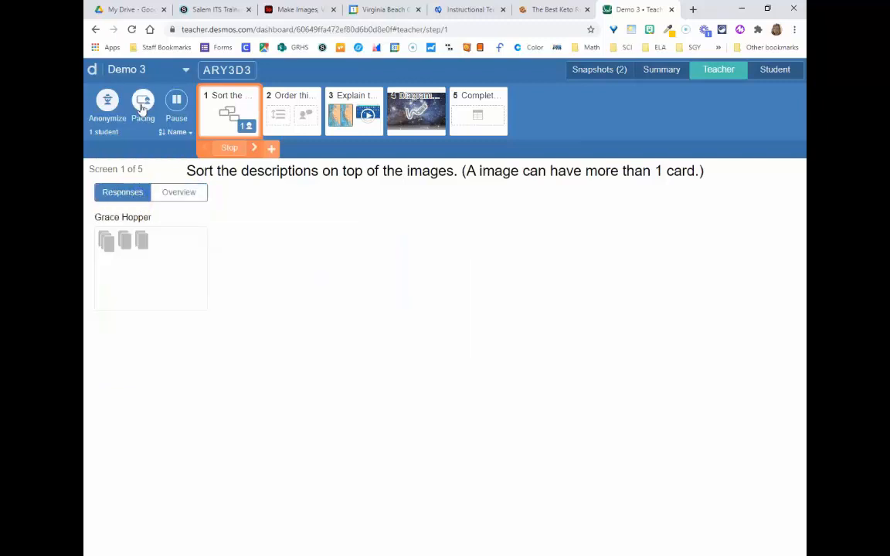
- Stop the pacing that holds the class on the first screen
left_click(142, 106)
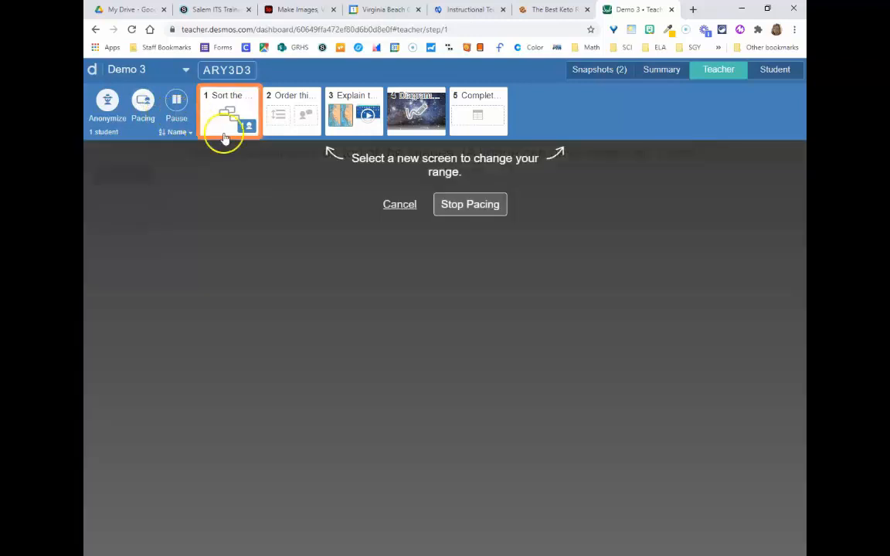
left_click(477, 207)
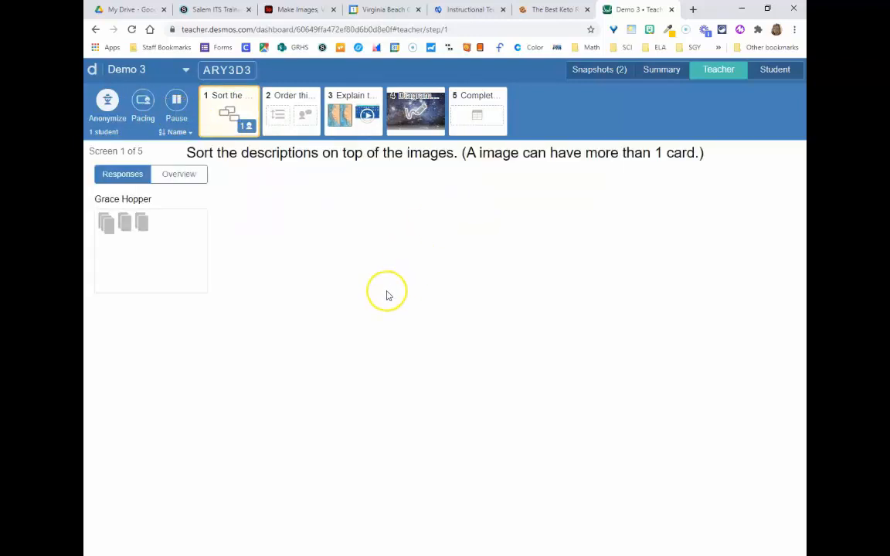
left_click(385, 293)
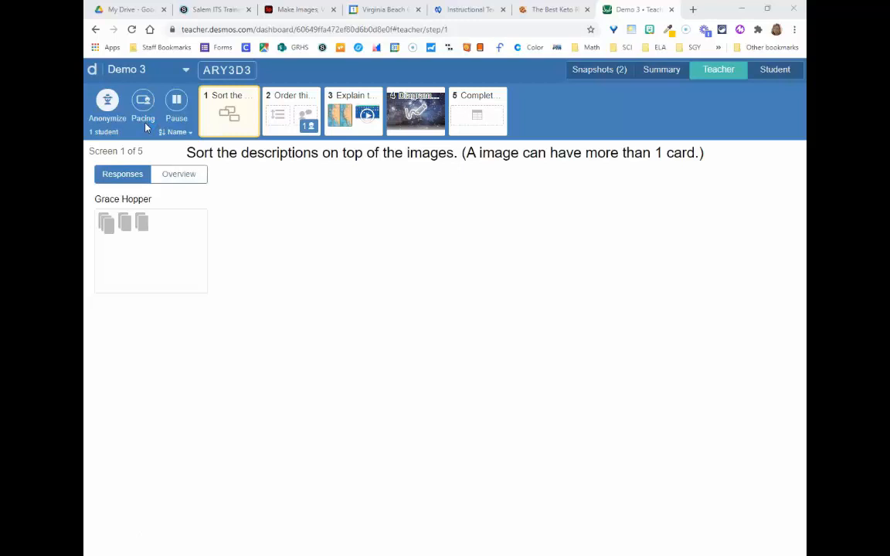
- Pace the class by restricting students to screens 1 to 3
left_click(143, 102)
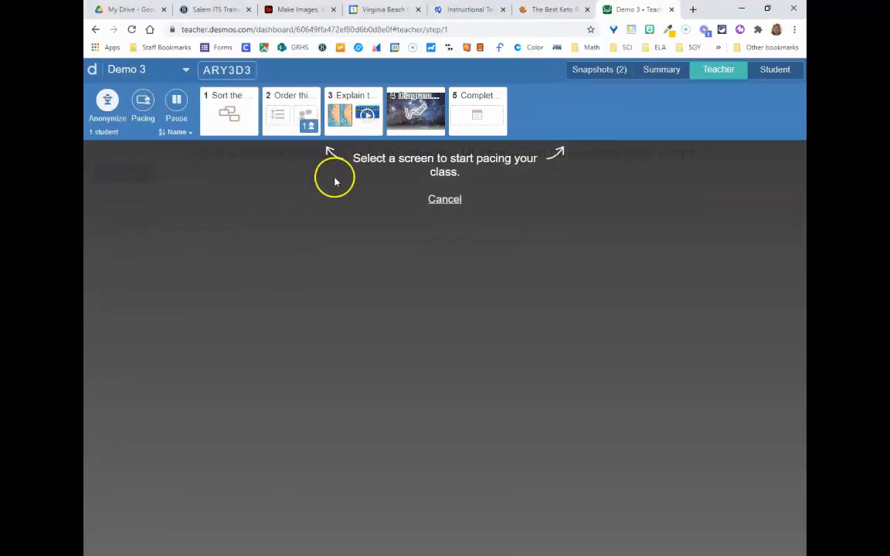
left_click(216, 122)
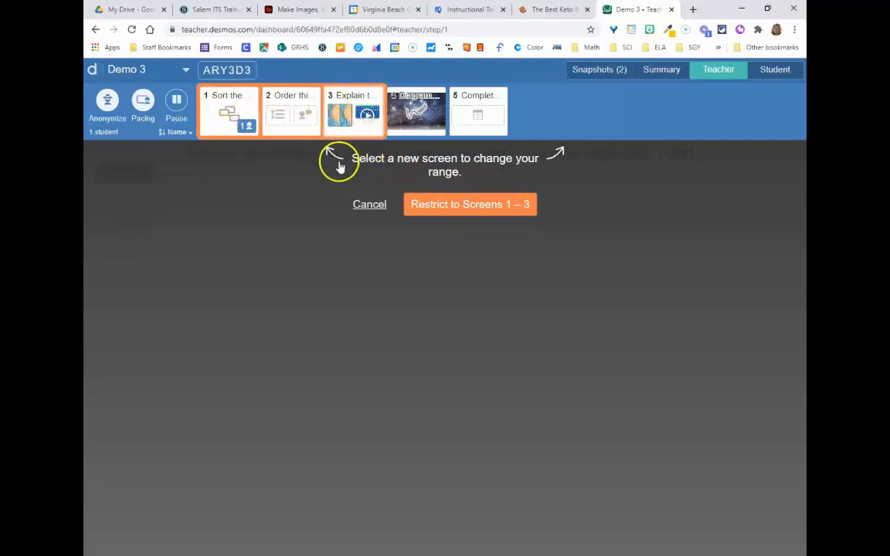
left_click(430, 206)
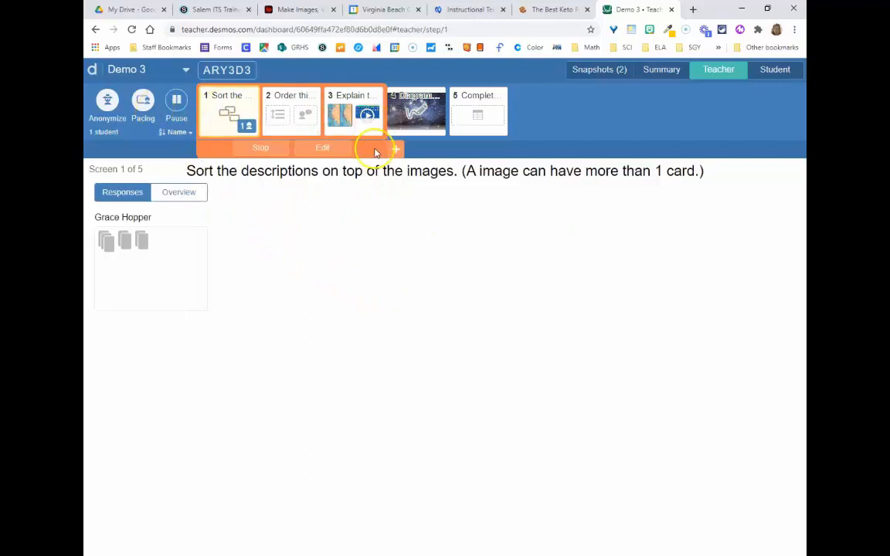
- Change the pacing so that students are restricted to screen 3 only
left_click(321, 150)
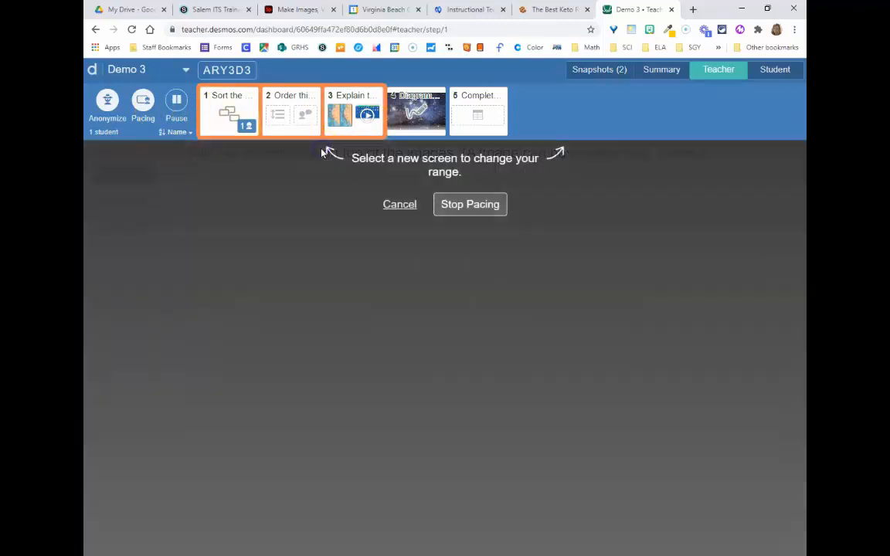
left_click(450, 210)
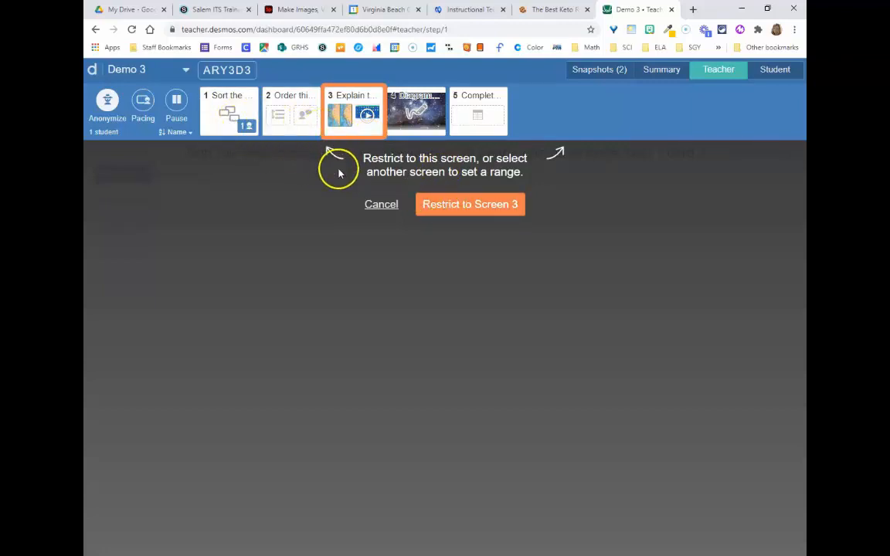
left_click(471, 209)
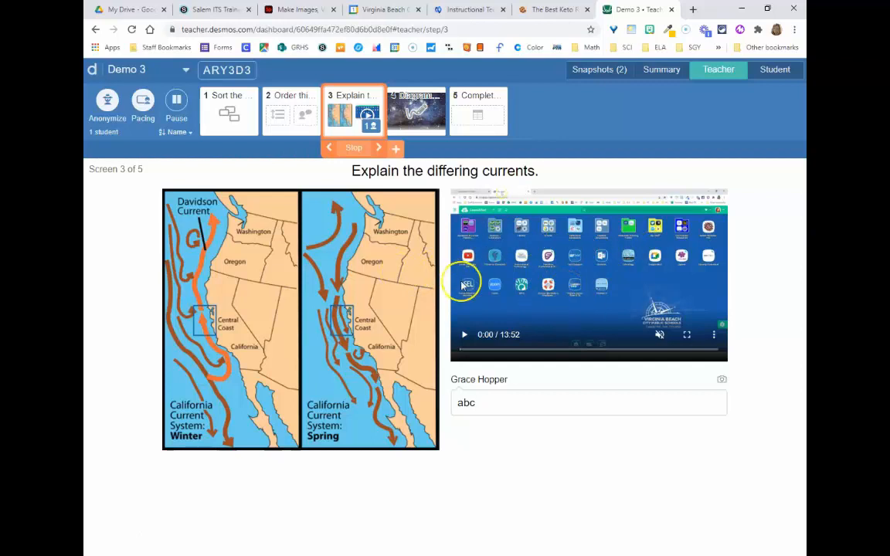
- Play a moment of the video on the differing currents screen and look over the student response
left_click(463, 340)
left_click(469, 403)
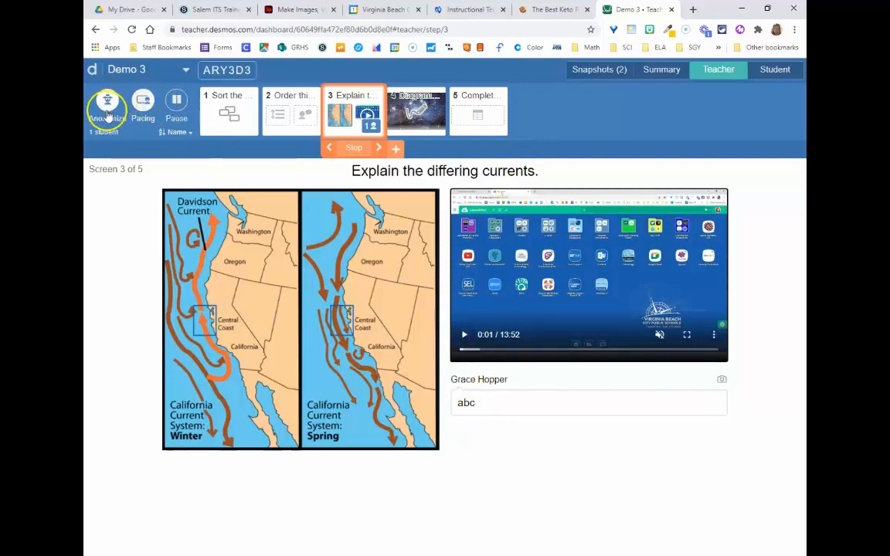
left_click(381, 267)
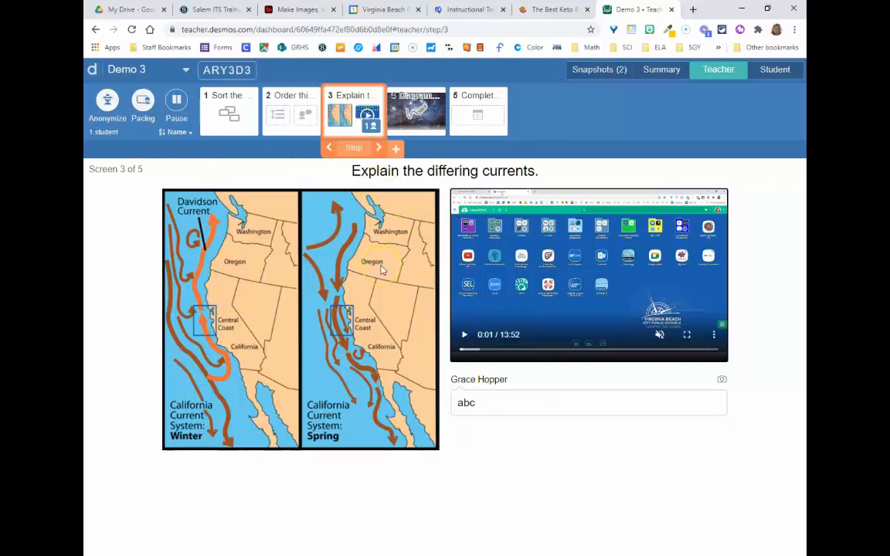
- Advance the paced class to screen 4 and stop the pacing
left_click(380, 149)
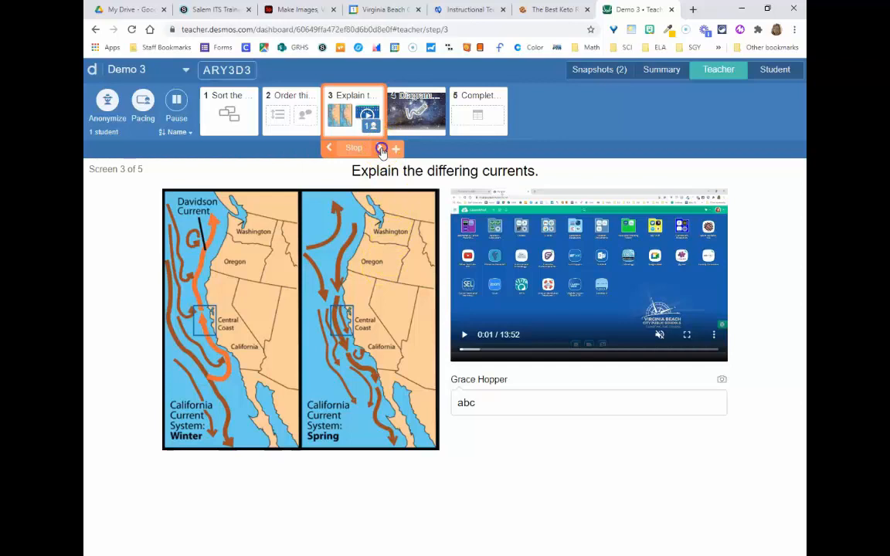
left_click(403, 152)
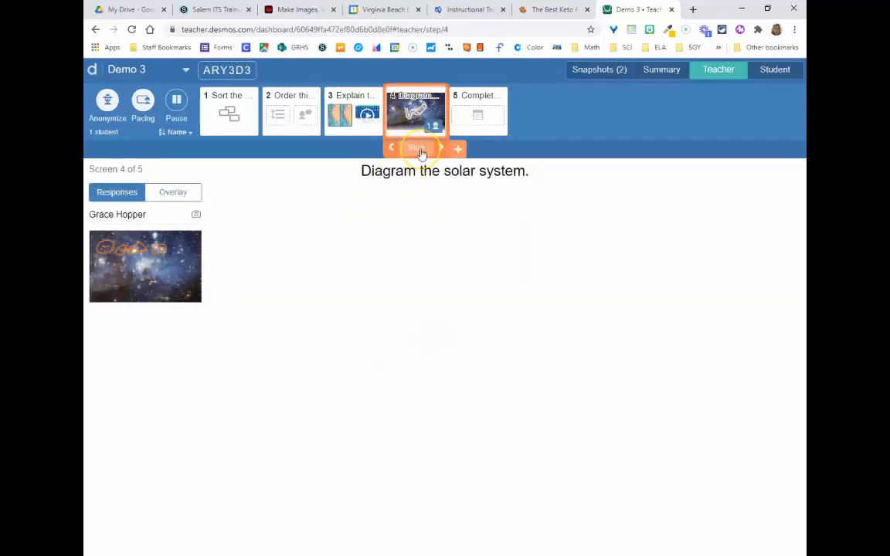
left_click(417, 148)
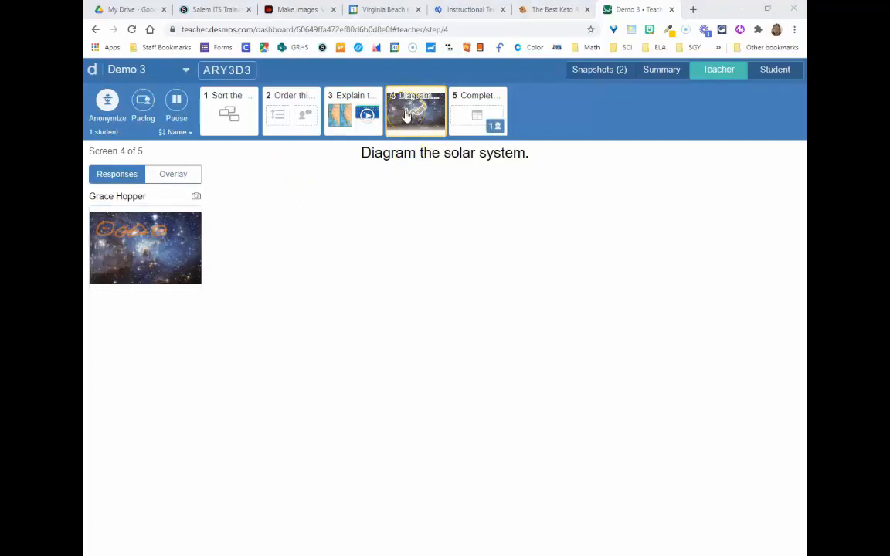
- Look over the session summary, the solar system sketch responses and the snapshots collection
left_click(462, 116)
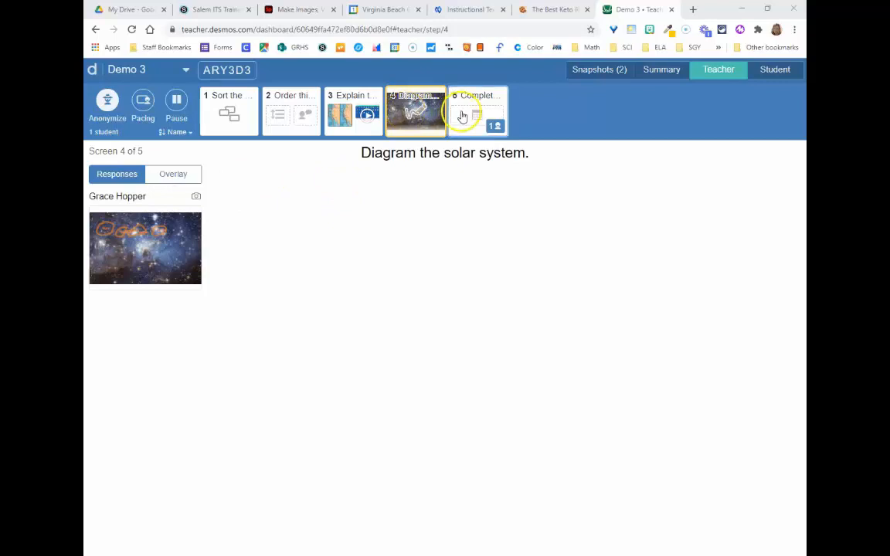
left_click(662, 70)
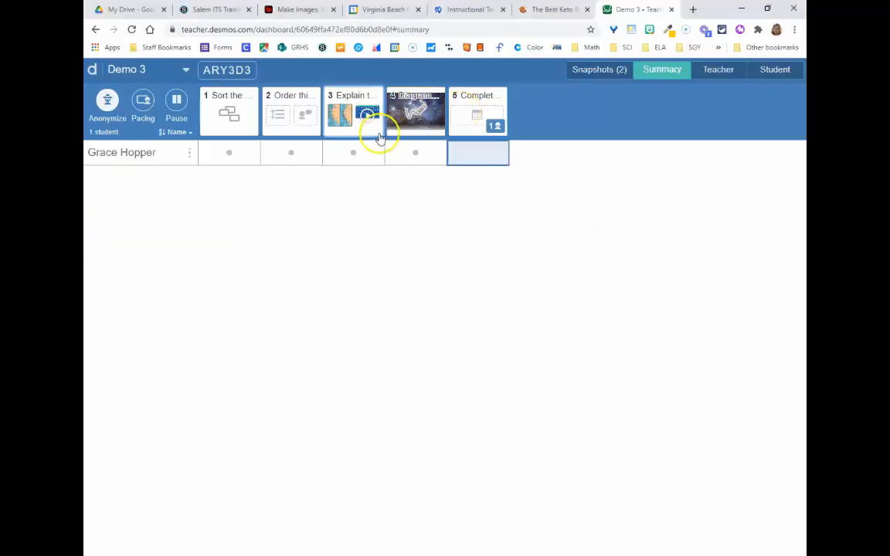
left_click(407, 111)
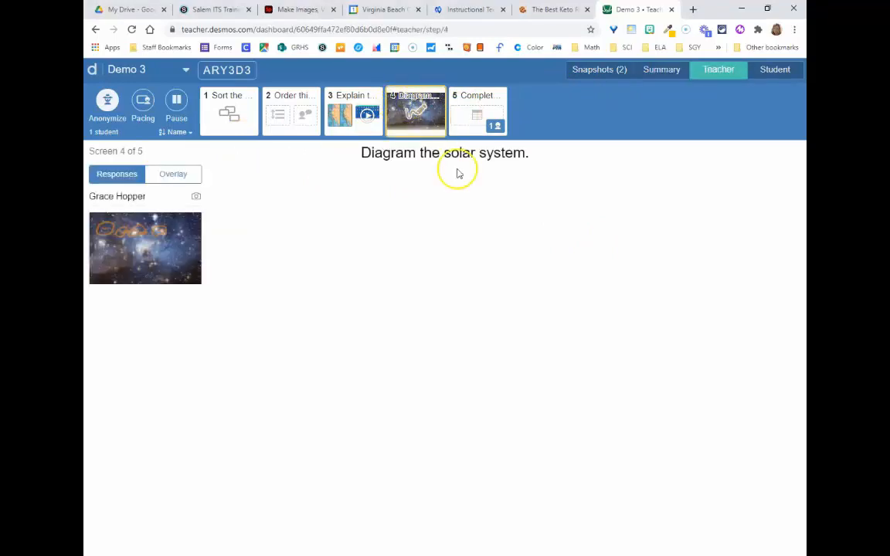
left_click(590, 74)
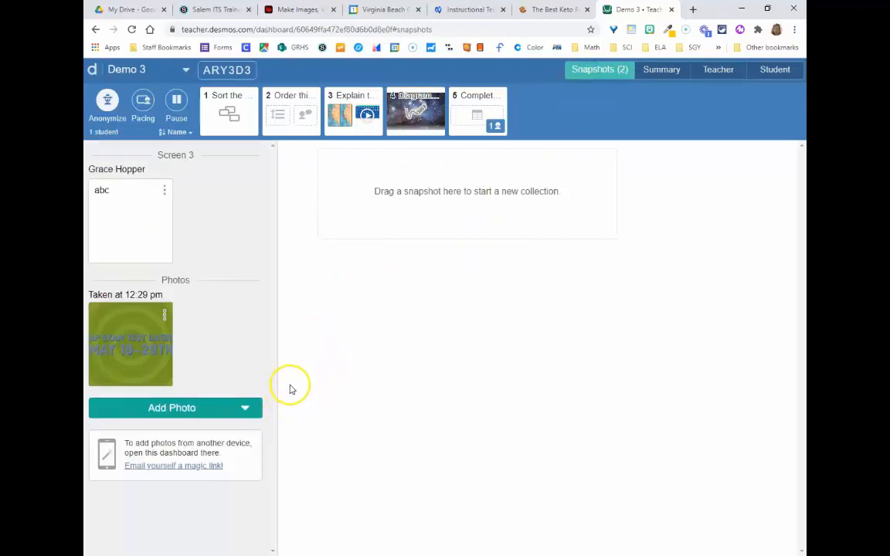
- Take a snapshot of the student's solar system sketch on screen 4
left_click(232, 114)
left_click(415, 112)
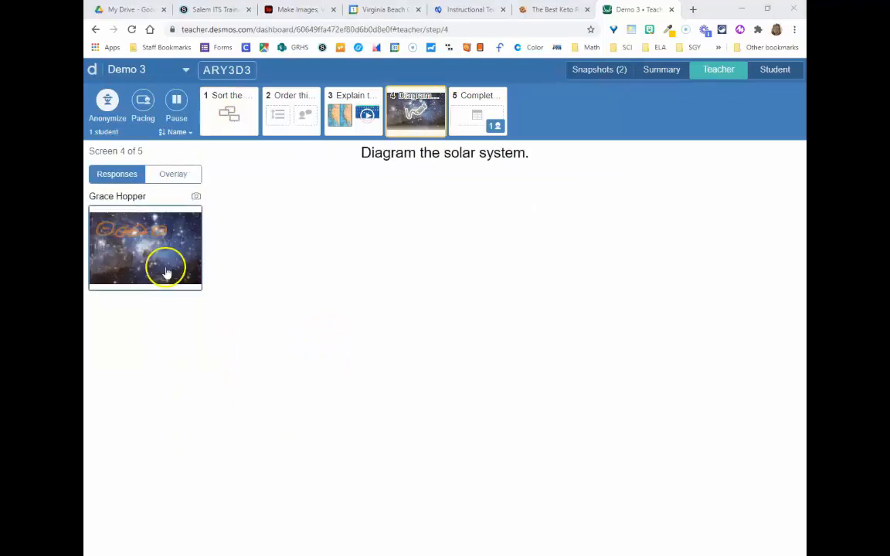
left_click(197, 200)
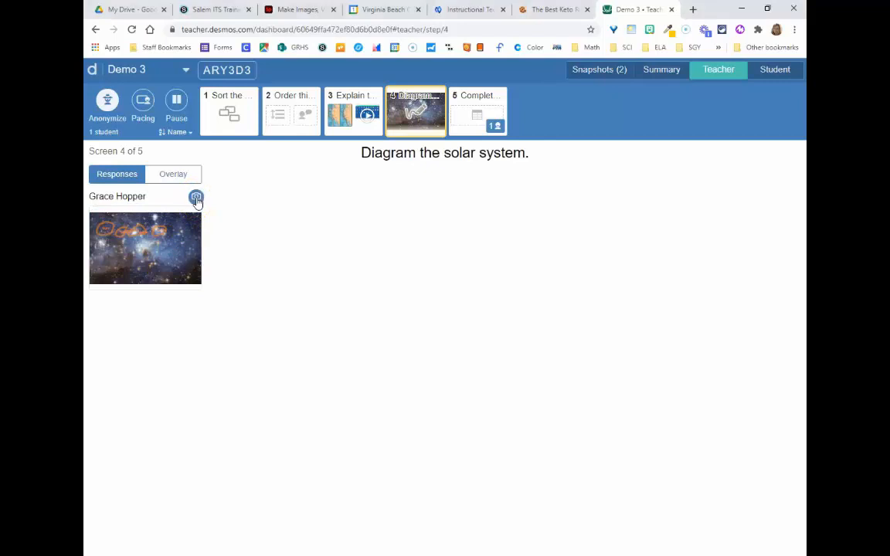
- Inspect the overlay of the solar system sketches on screen 4 with and without the background, and return to the individual responses
left_click(165, 271)
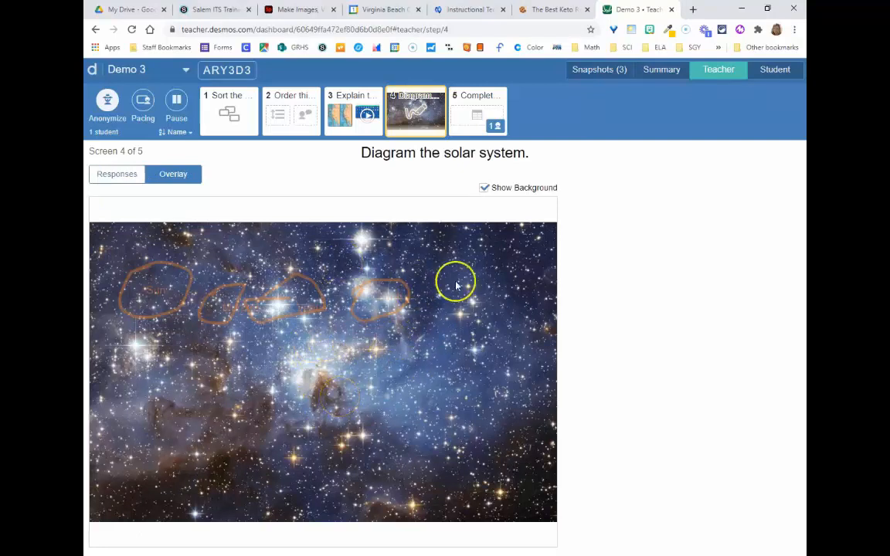
left_click(484, 188)
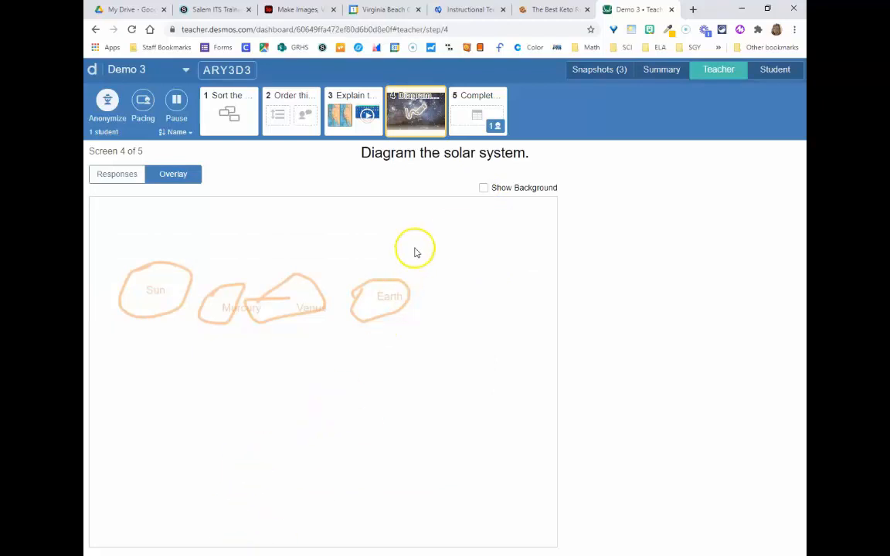
left_click(483, 190)
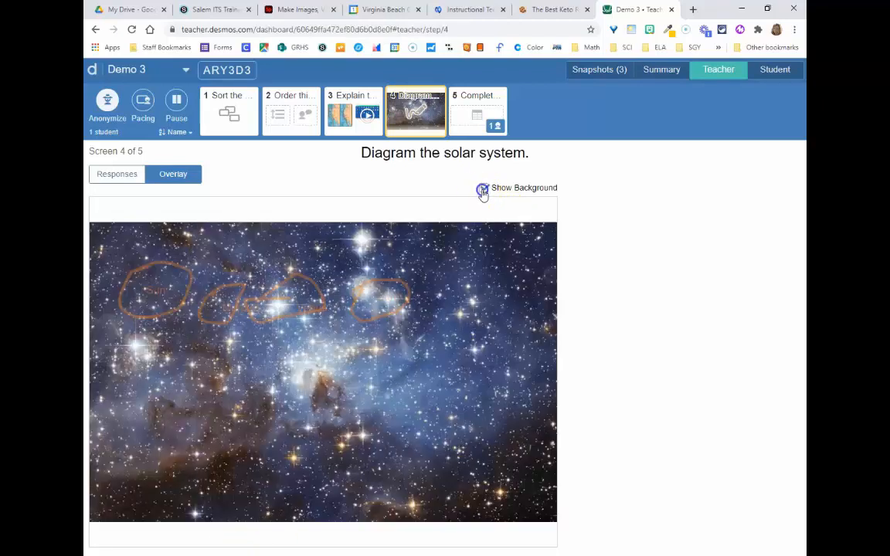
left_click(482, 189)
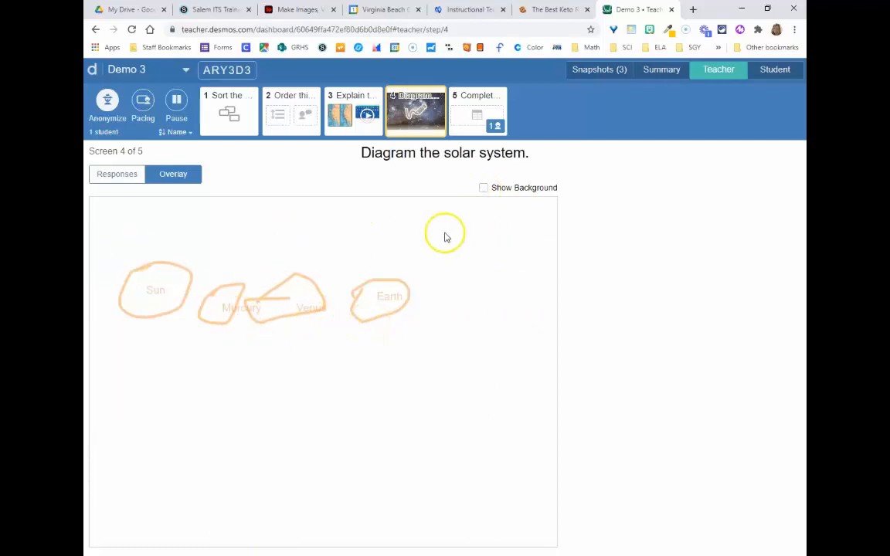
left_click(486, 189)
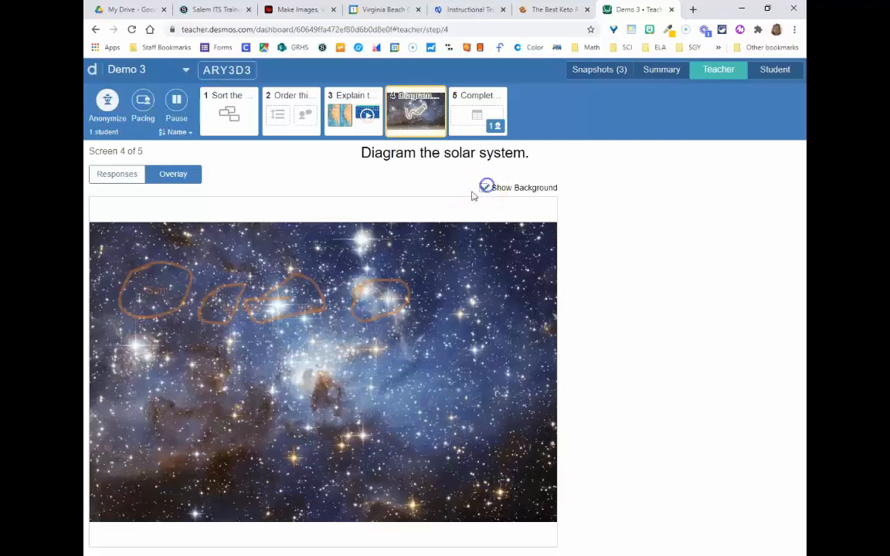
left_click(131, 182)
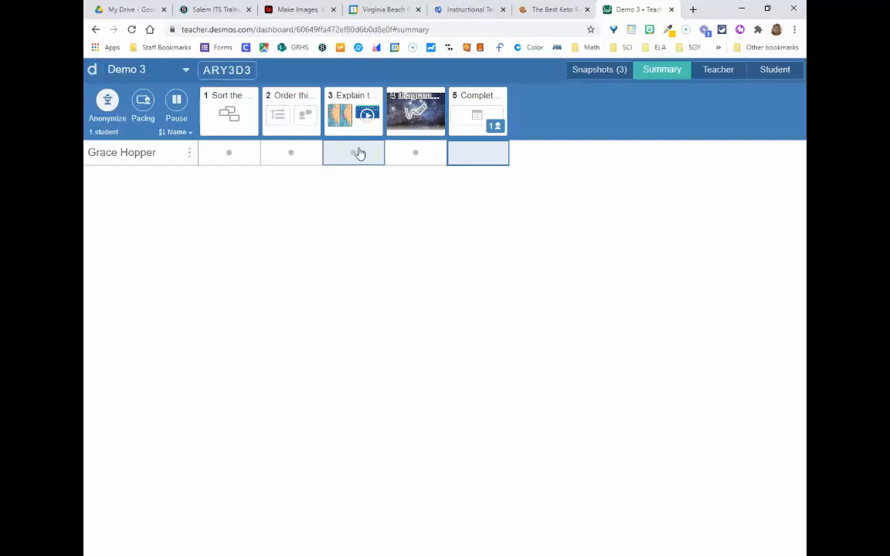
- Send the student feedback on the screen 3 response: "Think a little deeper as to the meaning behind the flow of the currents."
left_click(359, 153)
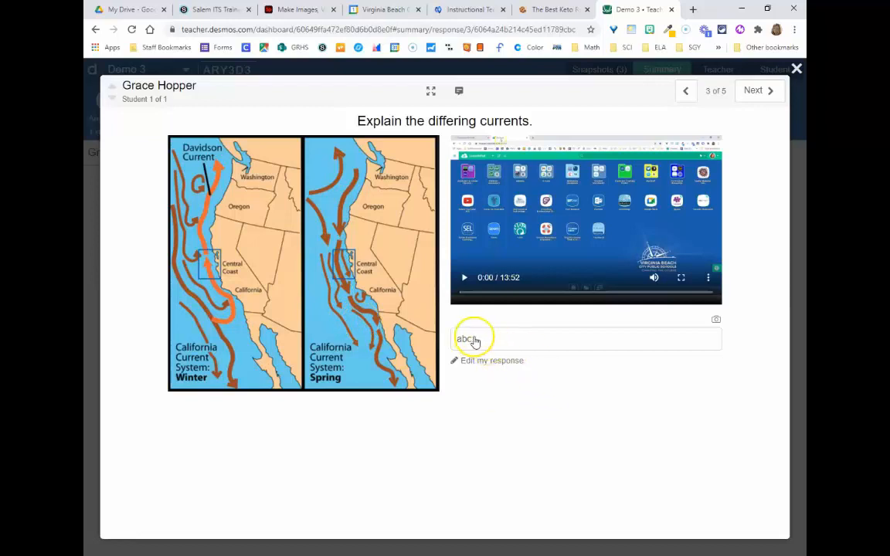
left_click(459, 92)
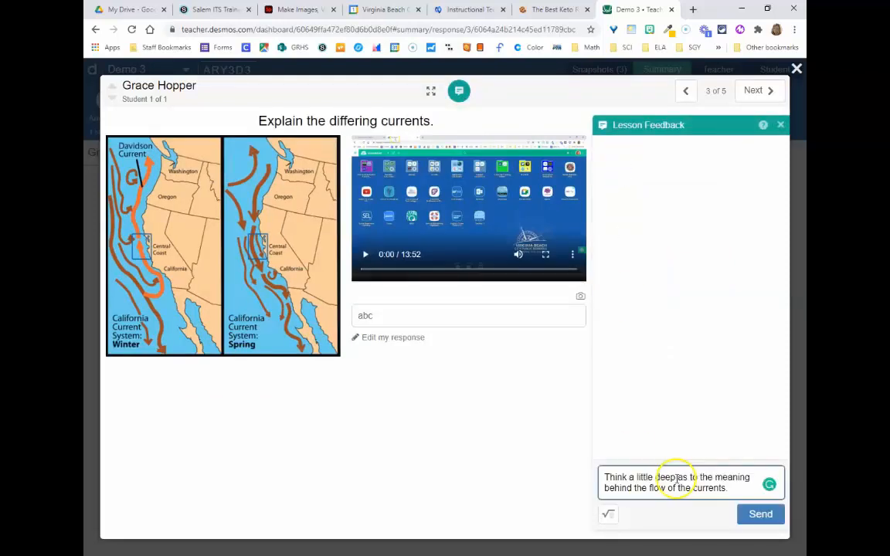
left_click(677, 477)
type("er.")
left_click(749, 515)
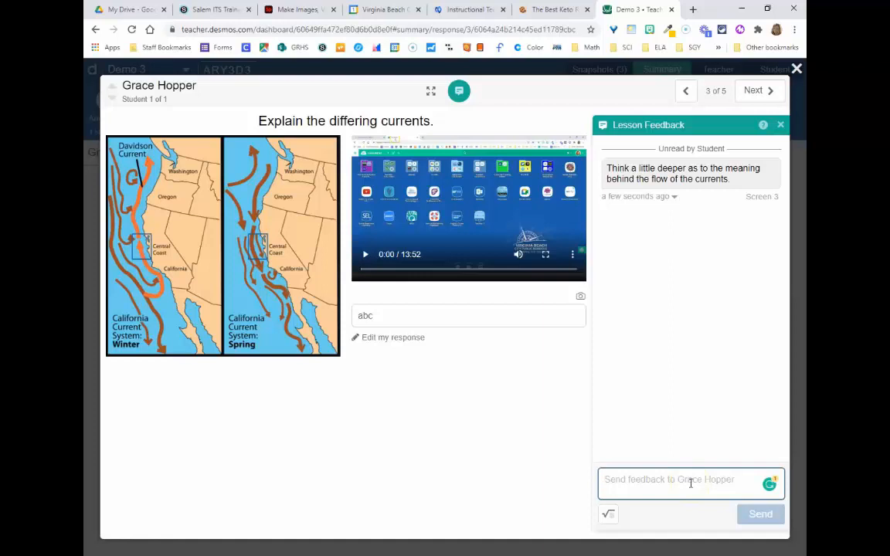
left_click(604, 480)
- Switch to the student's window, read the new lesson feedback, and follow it to screen 3
left_click(104, 533)
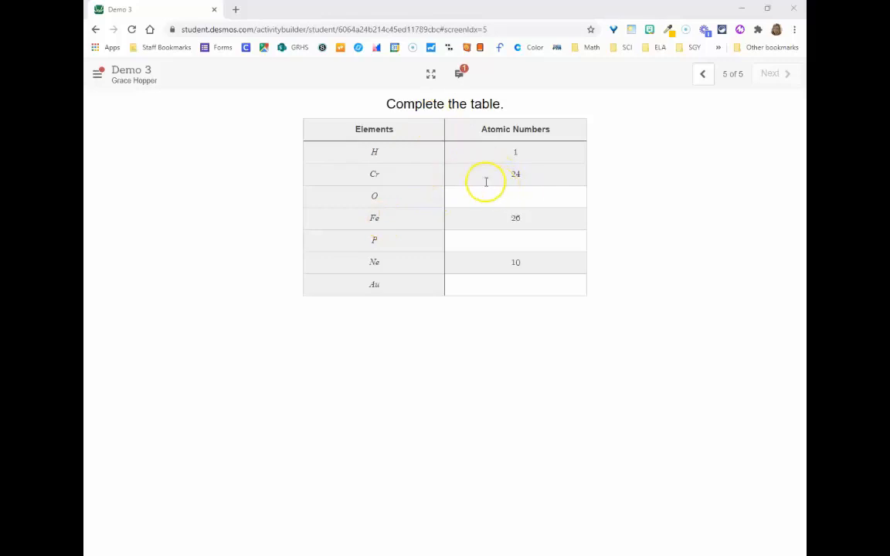
left_click(462, 73)
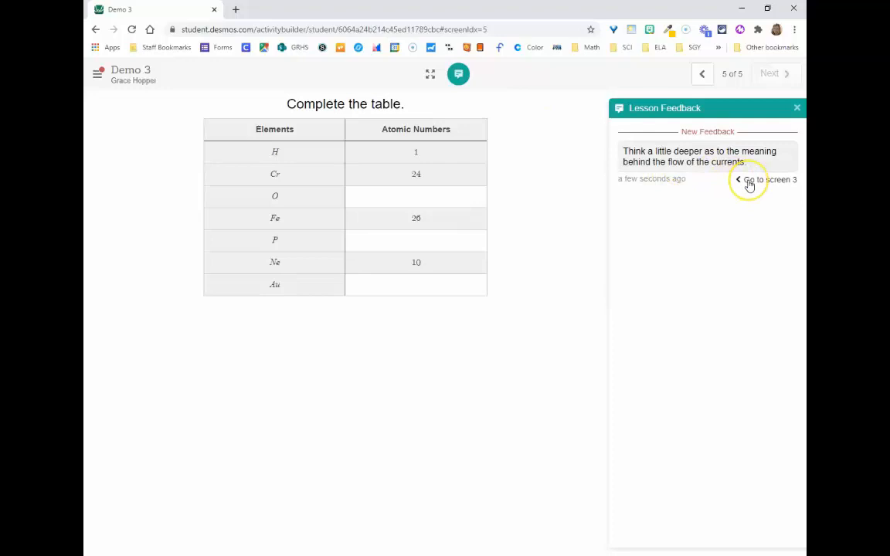
left_click(748, 181)
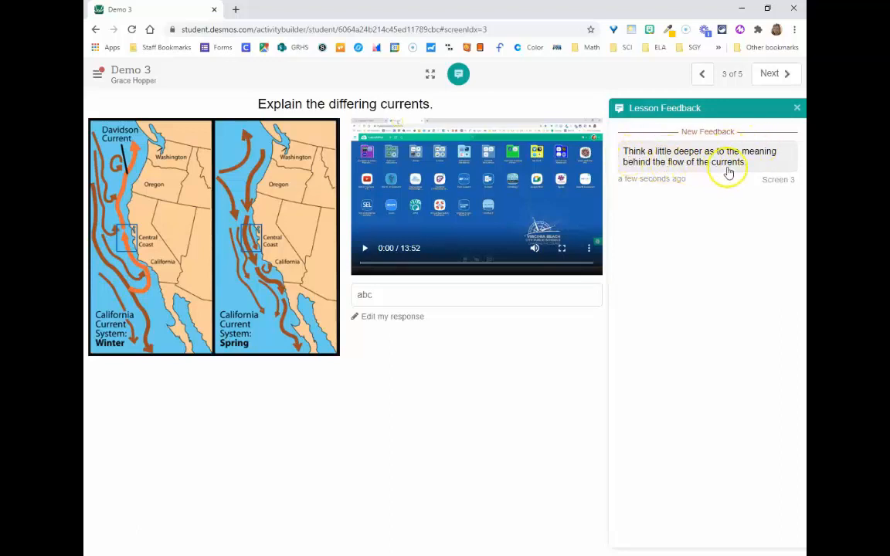
left_click(677, 501)
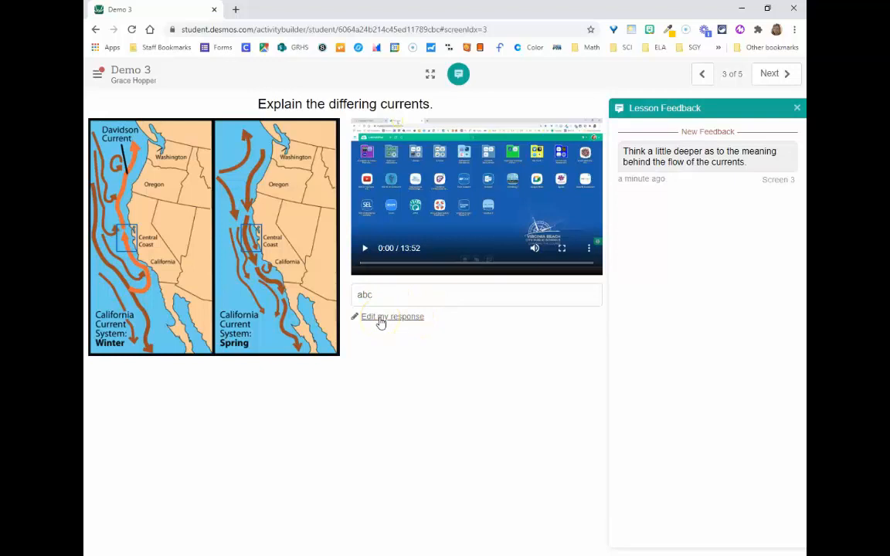
left_click(104, 527)
- Close the student's response on the dashboard and look over the student preview, the teacher view and the session summary
left_click(797, 69)
left_click(784, 73)
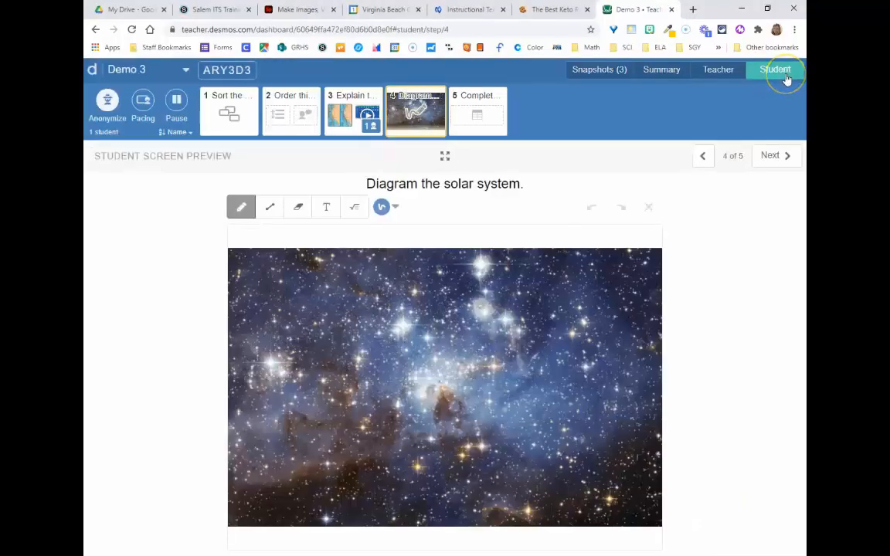
left_click(771, 71)
left_click(717, 70)
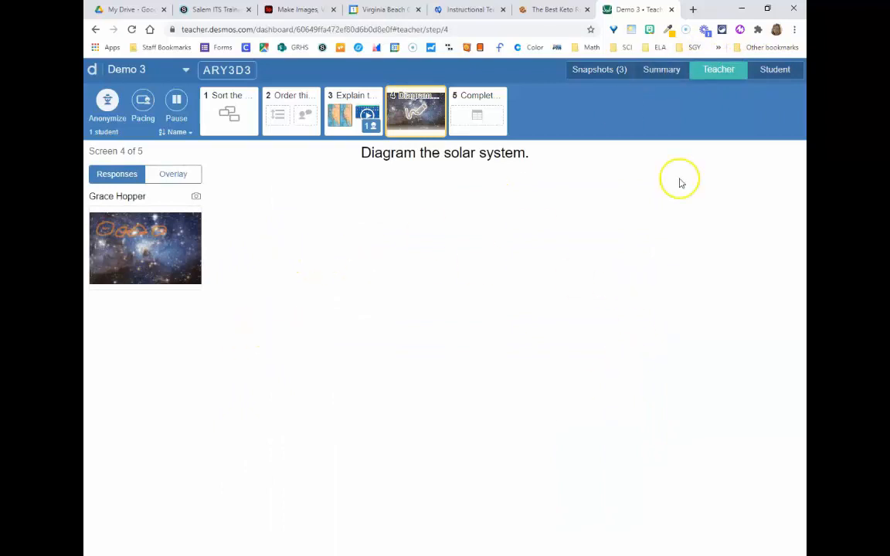
left_click(663, 71)
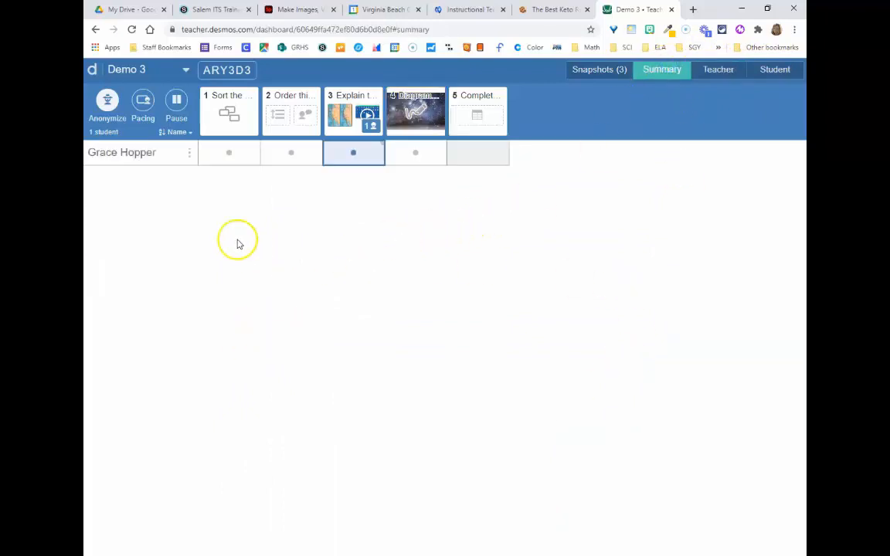
- Review the student's differing currents response with its feedback once more and return to the session summary
left_click(370, 163)
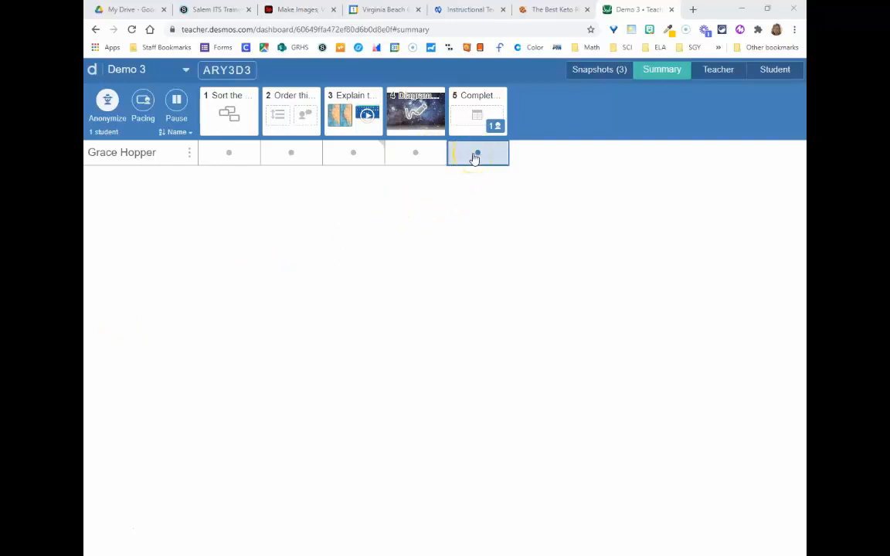
left_click(367, 156)
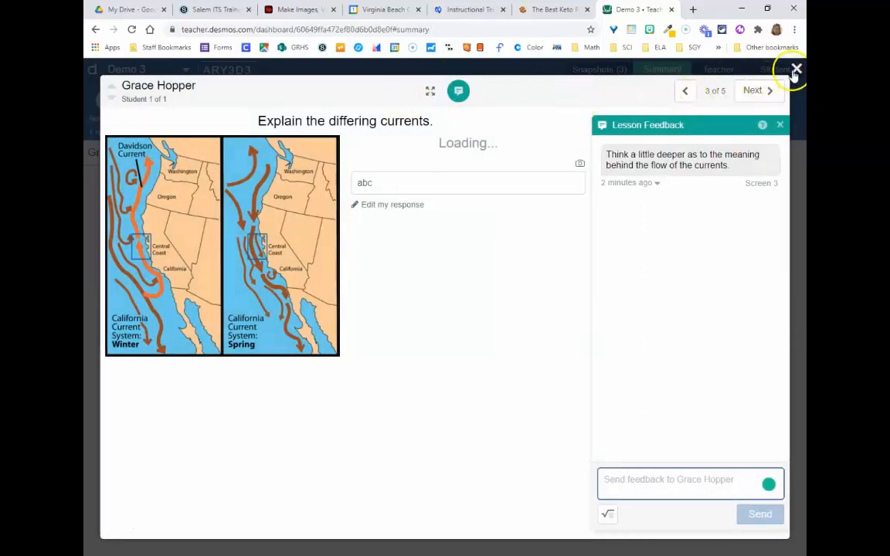
left_click(748, 92)
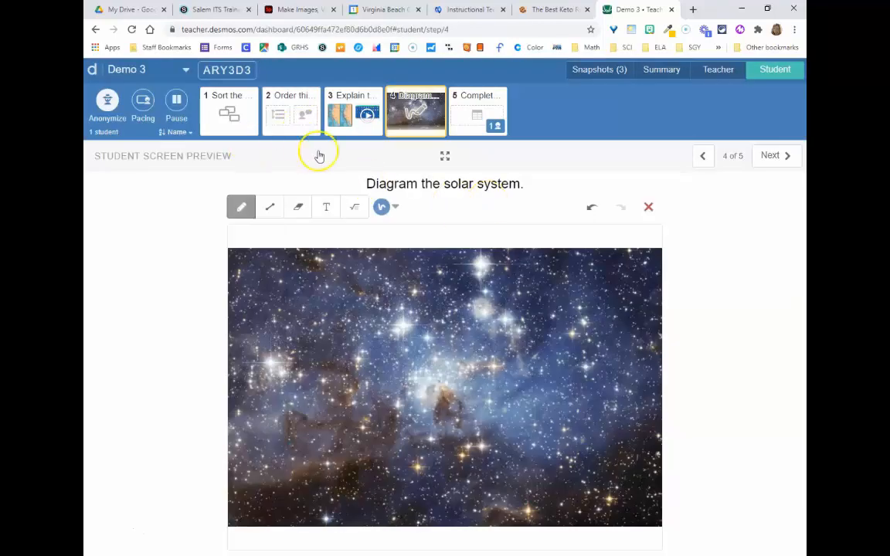
left_click(709, 75)
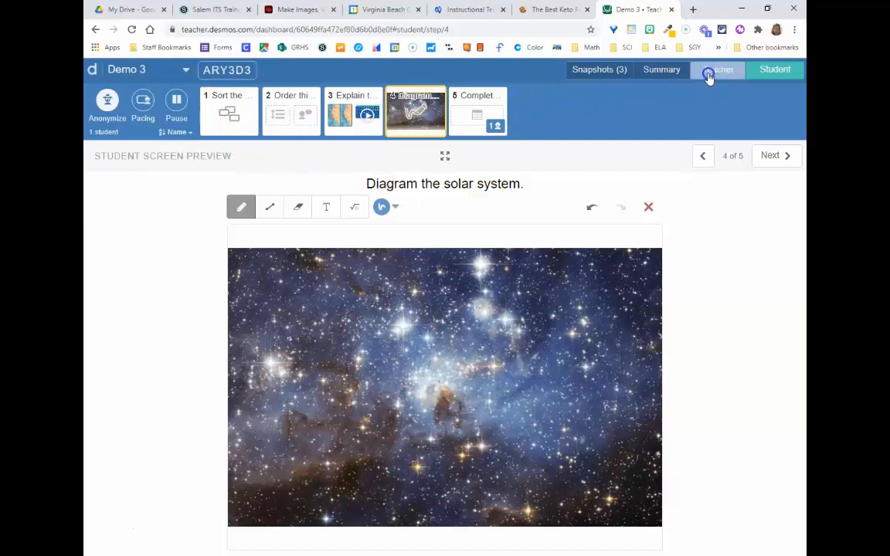
left_click(653, 74)
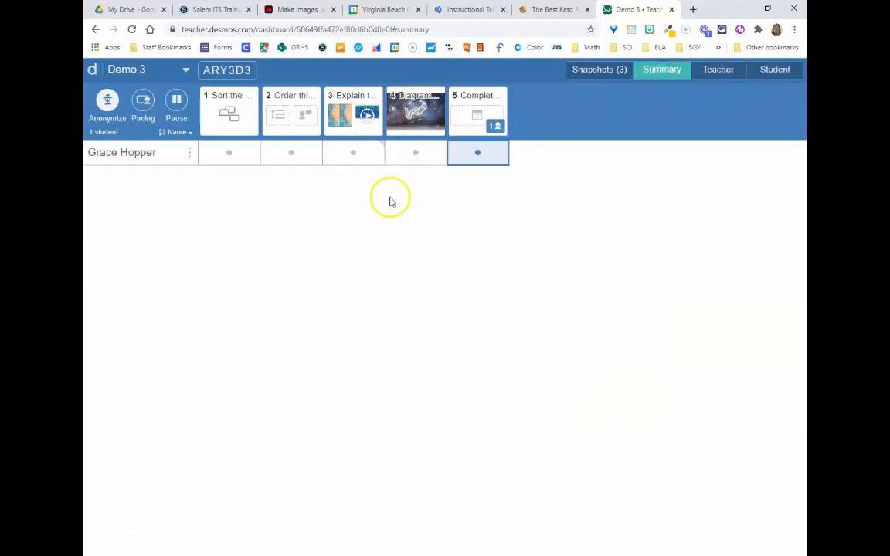
- Look at the ways to add a photo to the snapshots, allowing camera access and cancelling the file upload
left_click(593, 75)
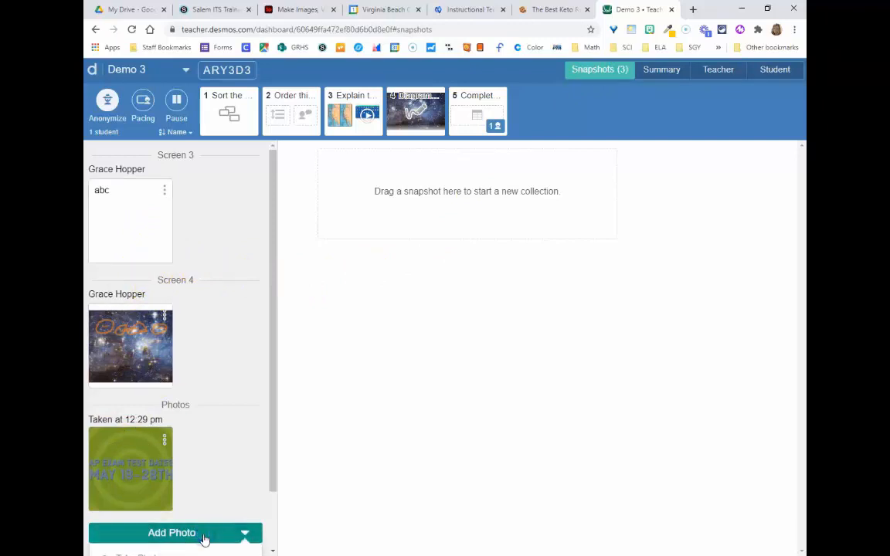
scroll(215, 485, "down", 1)
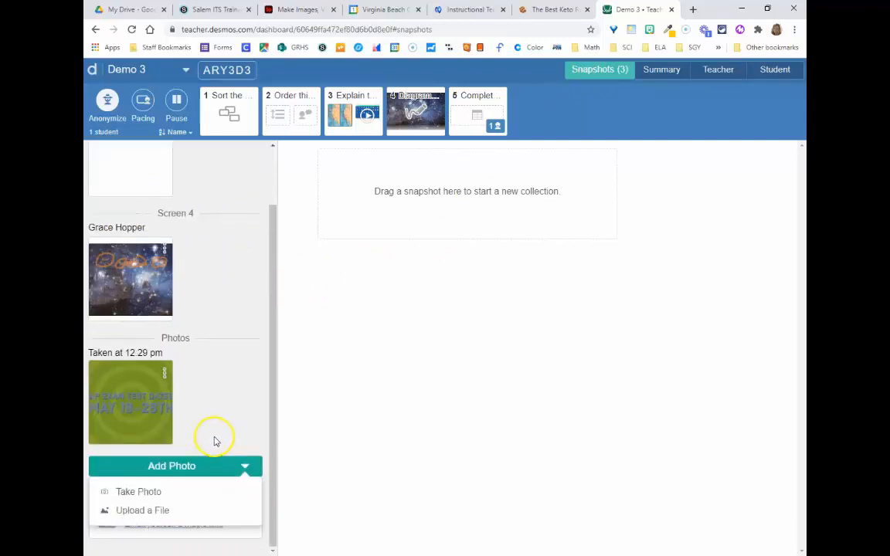
left_click(158, 497)
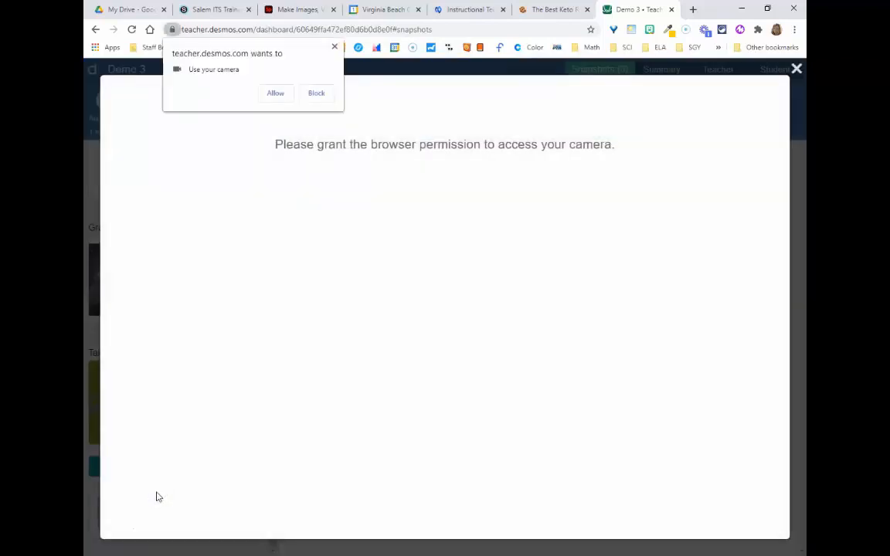
left_click(276, 93)
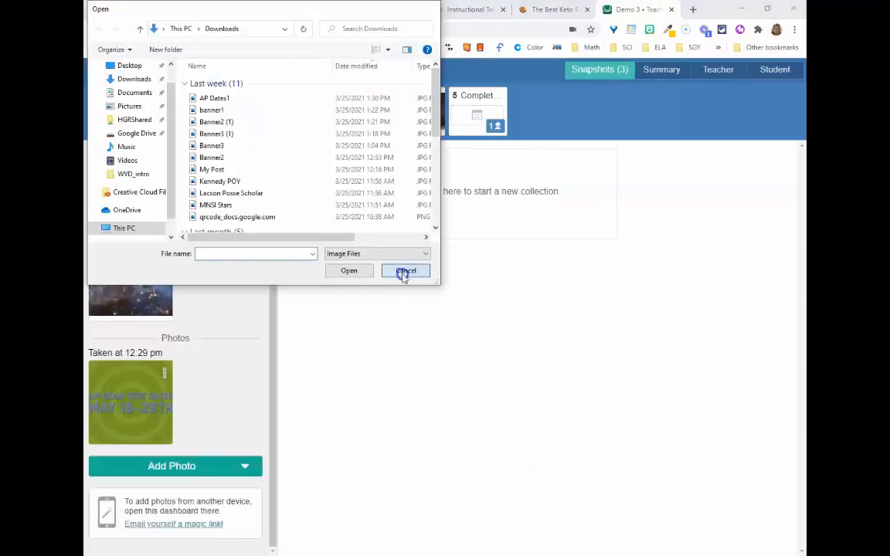
left_click(404, 273)
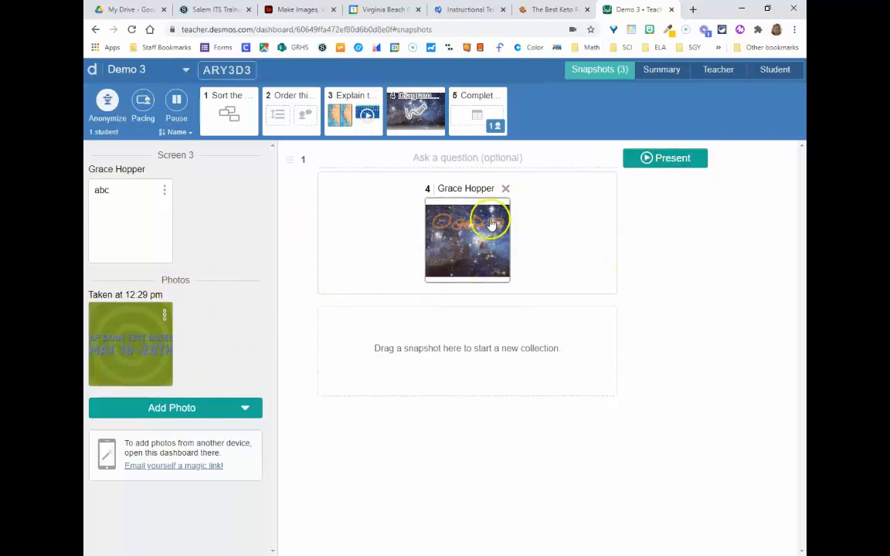
- Present the snapshot collection containing the solar system sketch, and close the presentation
left_click(681, 160)
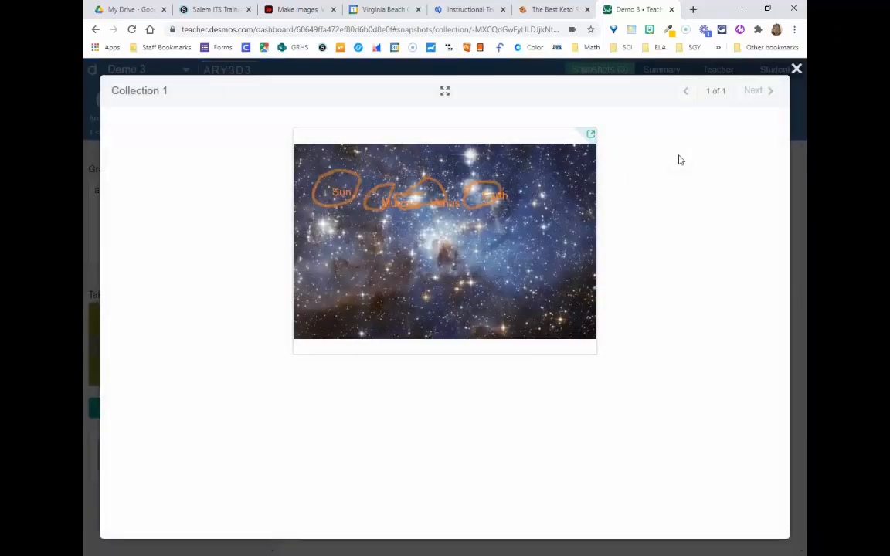
left_click(797, 69)
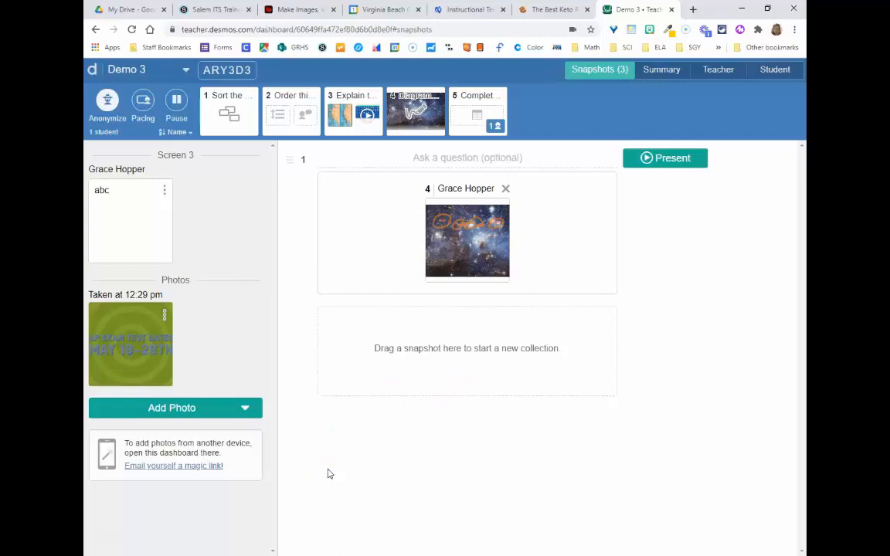
- Close the student invitation code on the Demo 3 activity page
left_click(109, 539)
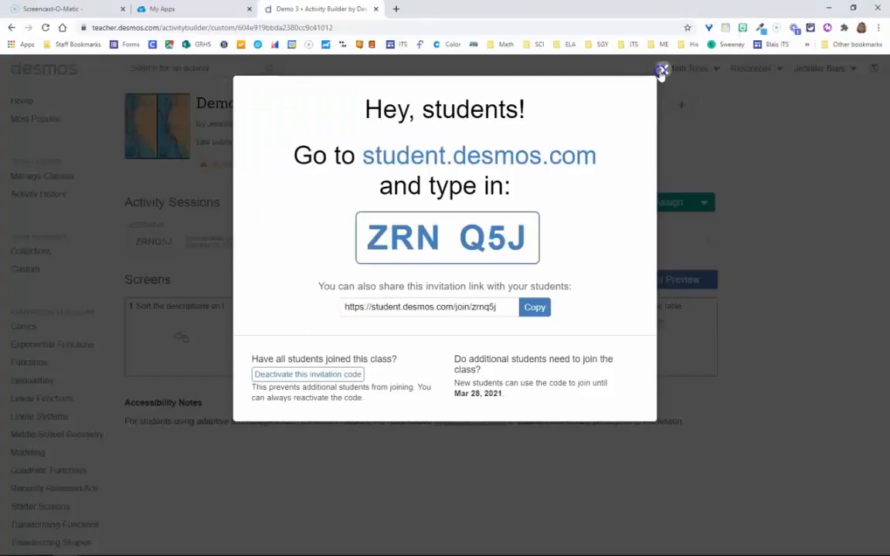
left_click(662, 71)
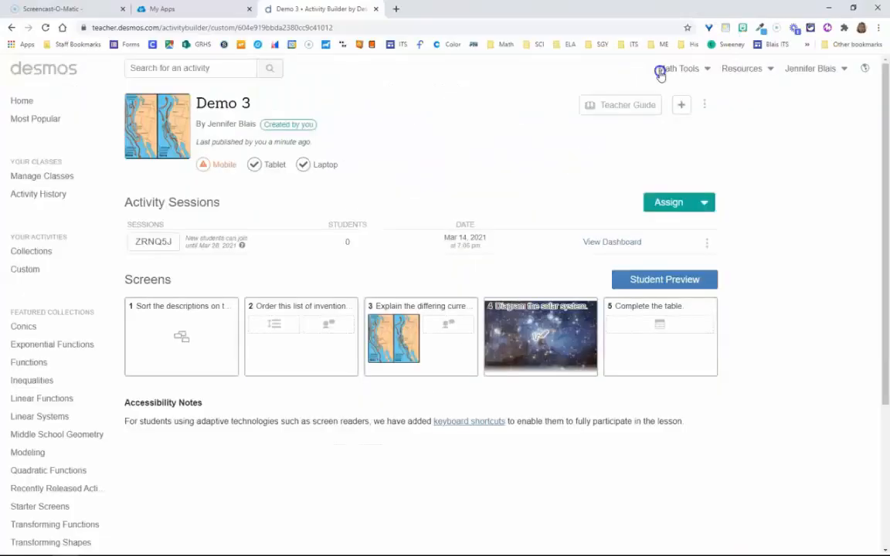